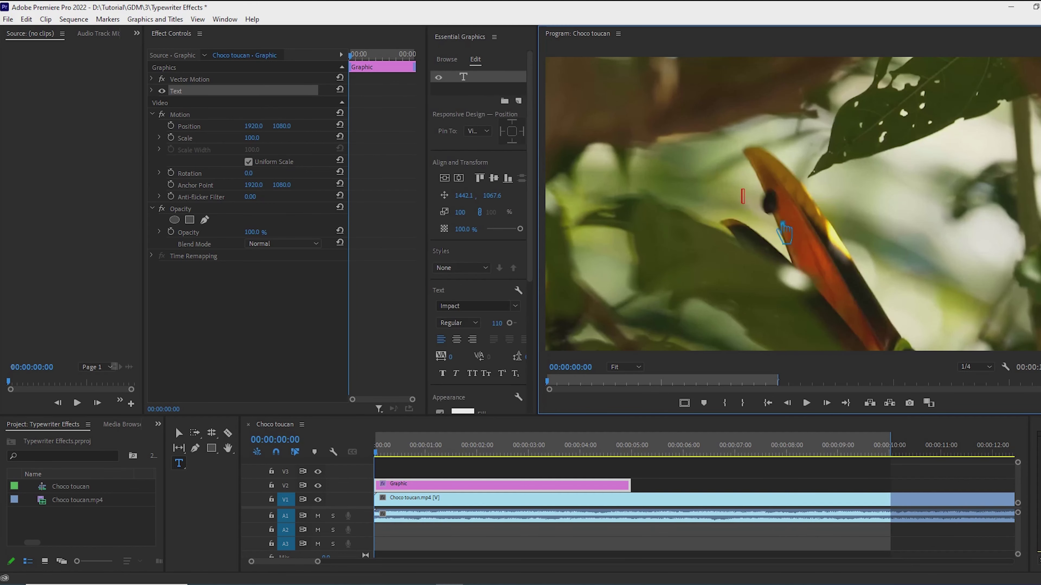
- Type the title 'Choco toucan' and retype its t as a capital T to read 'Choco Toucan'
text(Choco toucan)
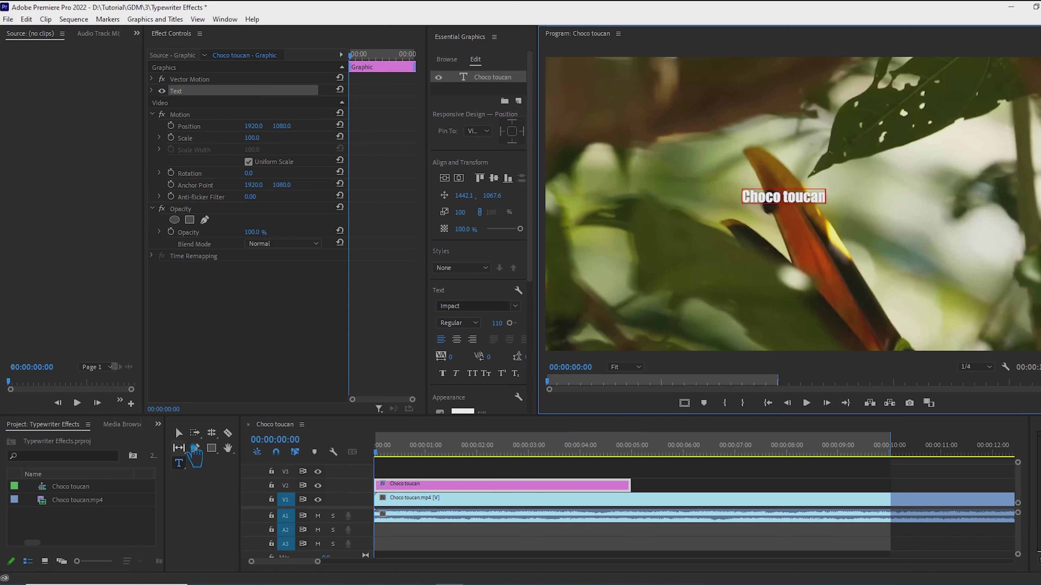
click(184, 434)
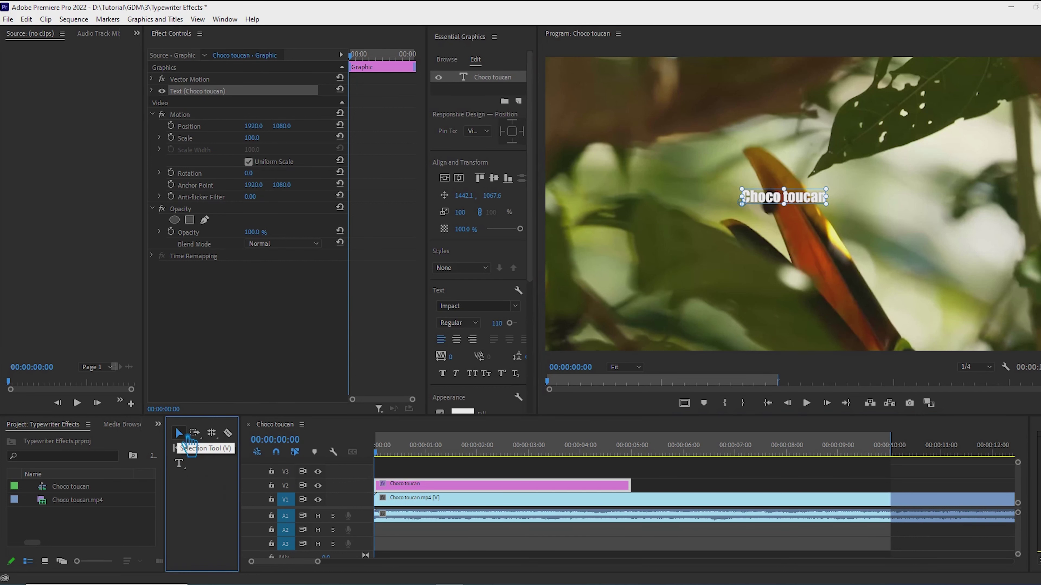
click(179, 463)
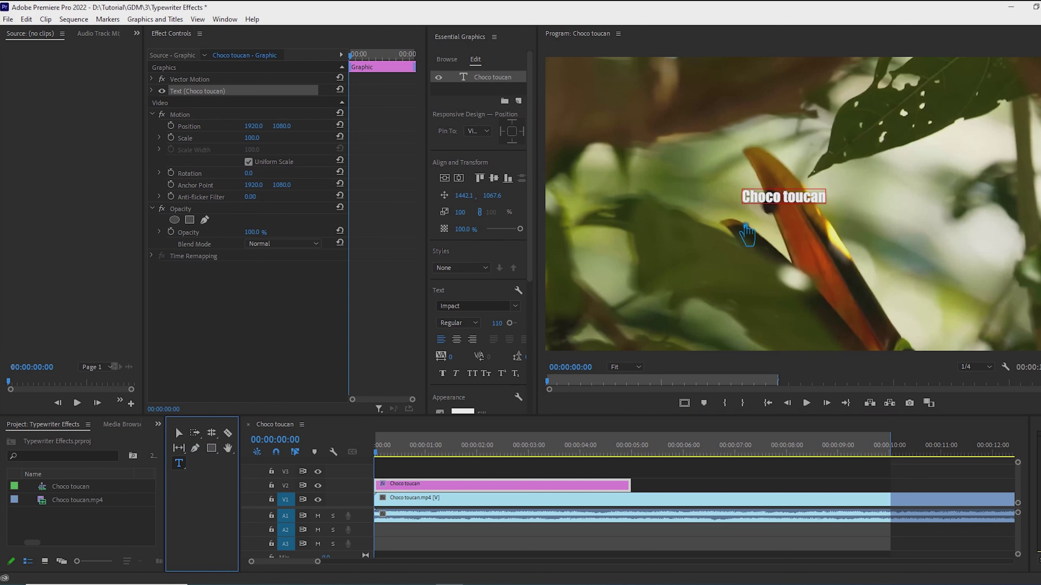
drag(792, 201, 801, 203)
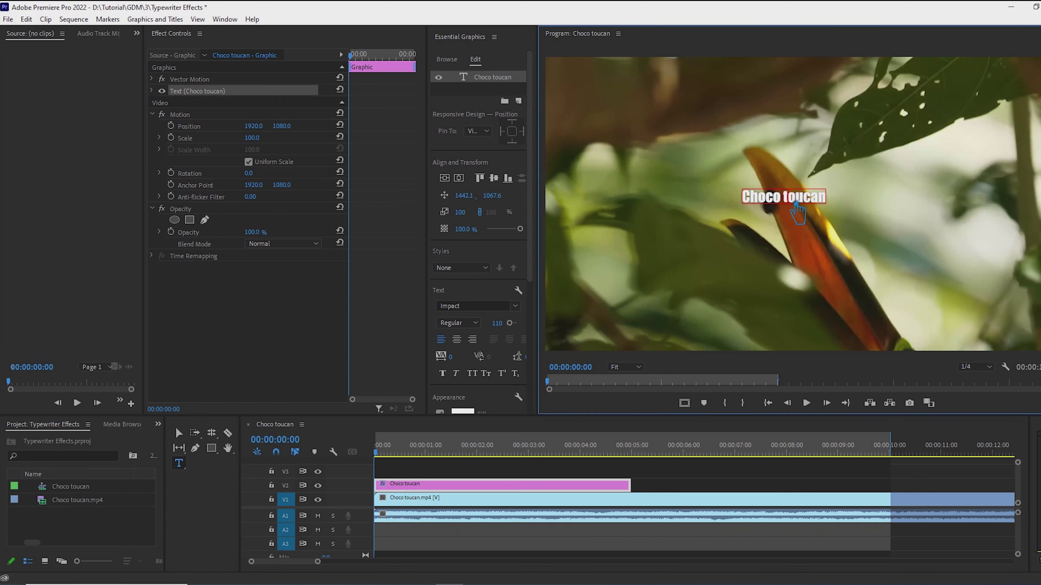
text(T)
click(179, 433)
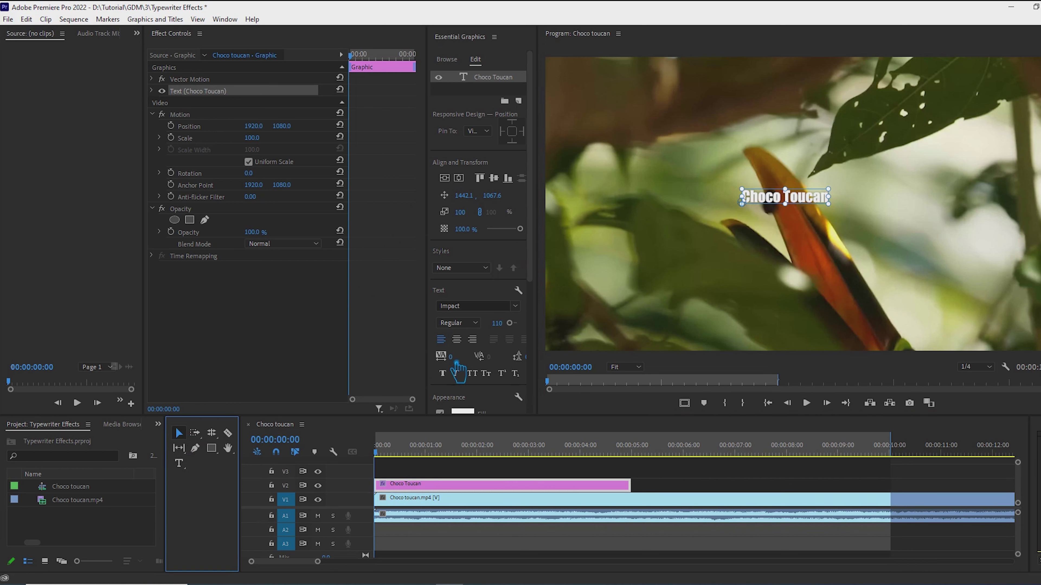
- Widen the Choco Toucan tracking to about 260, set font size 281, and centre it horizontally
drag(462, 364, 604, 371)
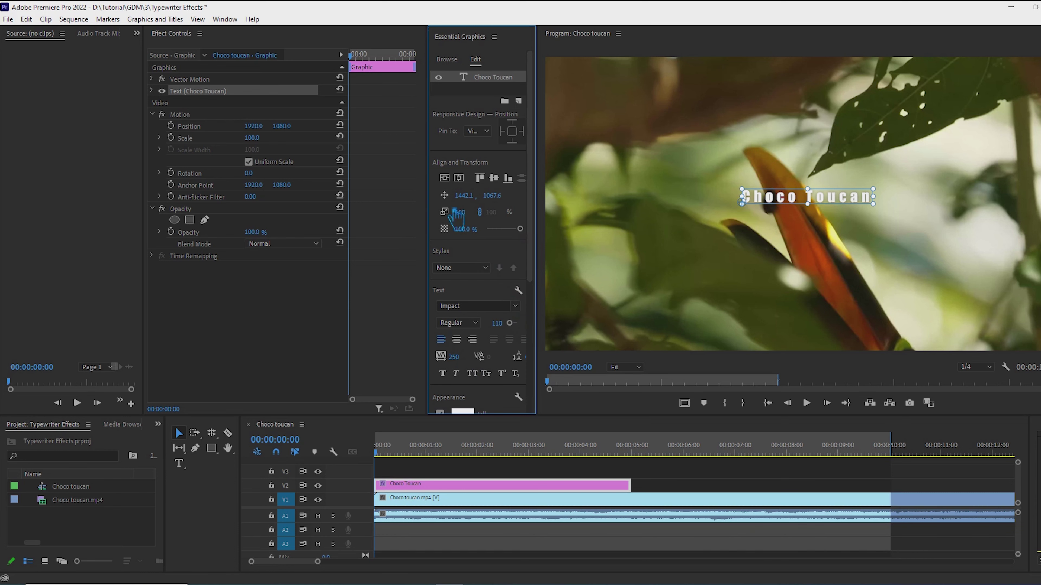
drag(436, 209, 394, 211)
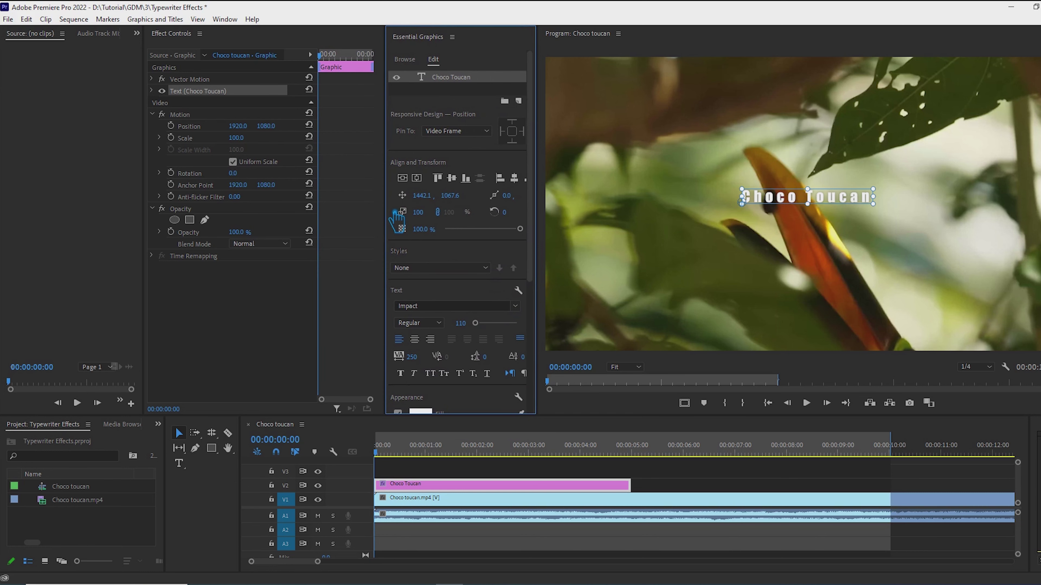
drag(475, 323, 492, 340)
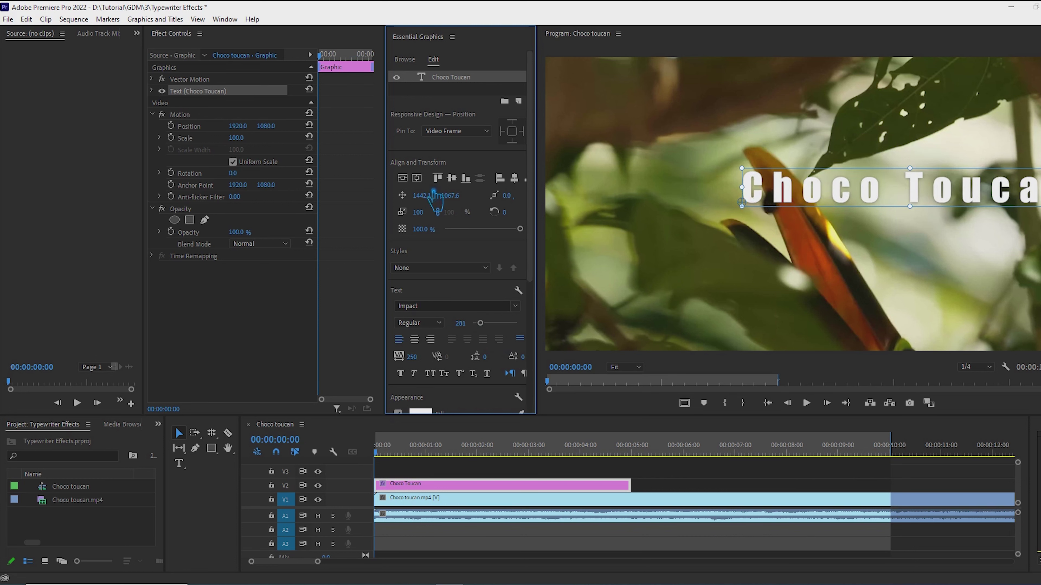
click(416, 178)
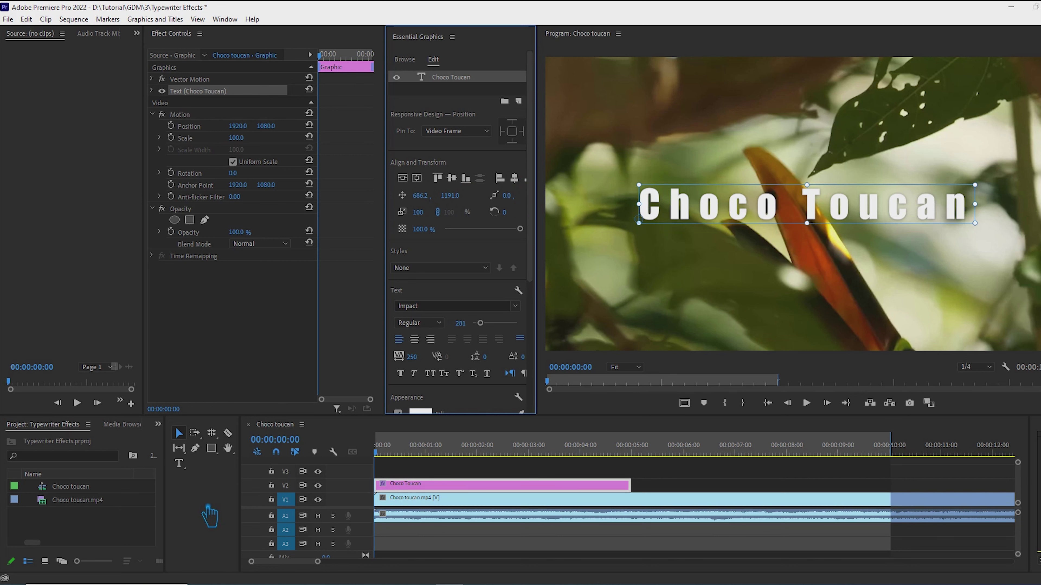
click(108, 530)
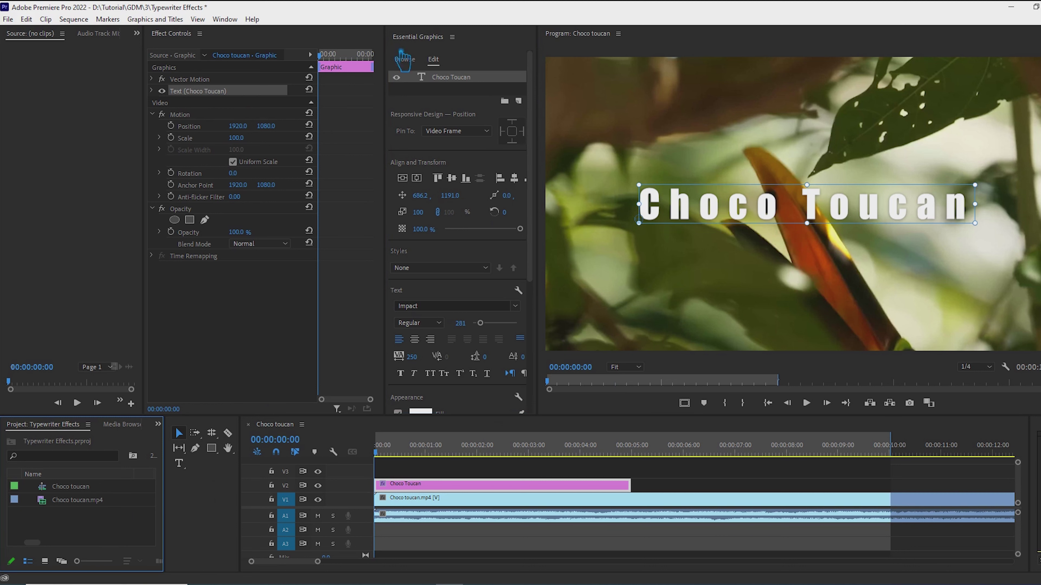
- Search the Effects panel for 'crop' and apply Crop to the Choco Toucan title clip
click(459, 41)
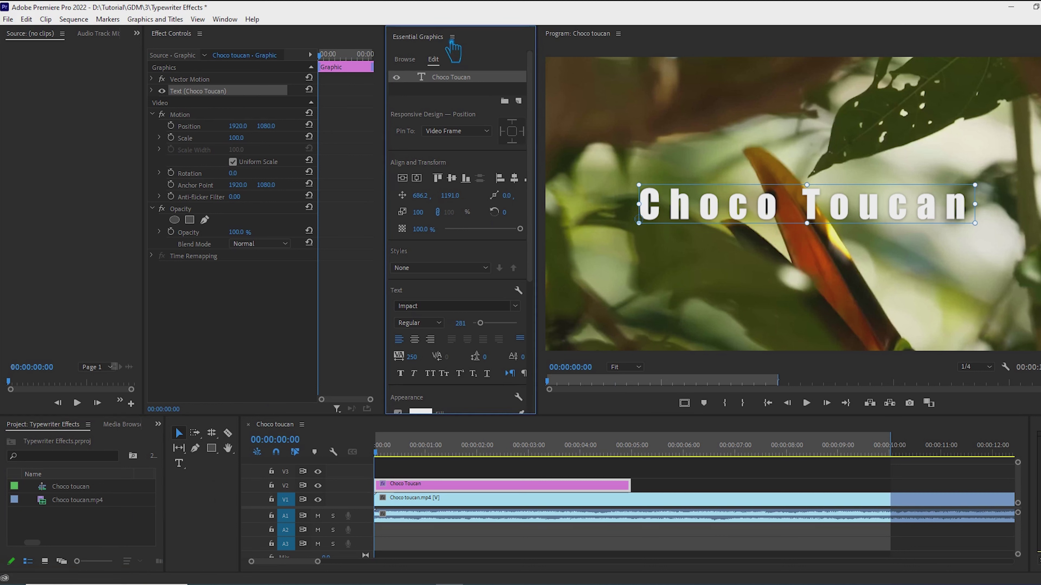
click(452, 37)
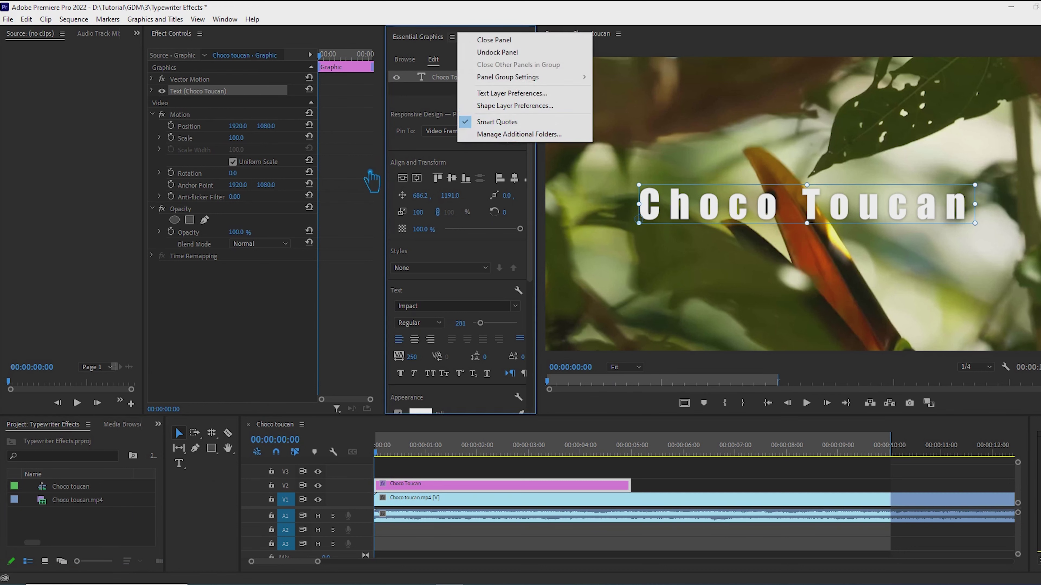
click(372, 179)
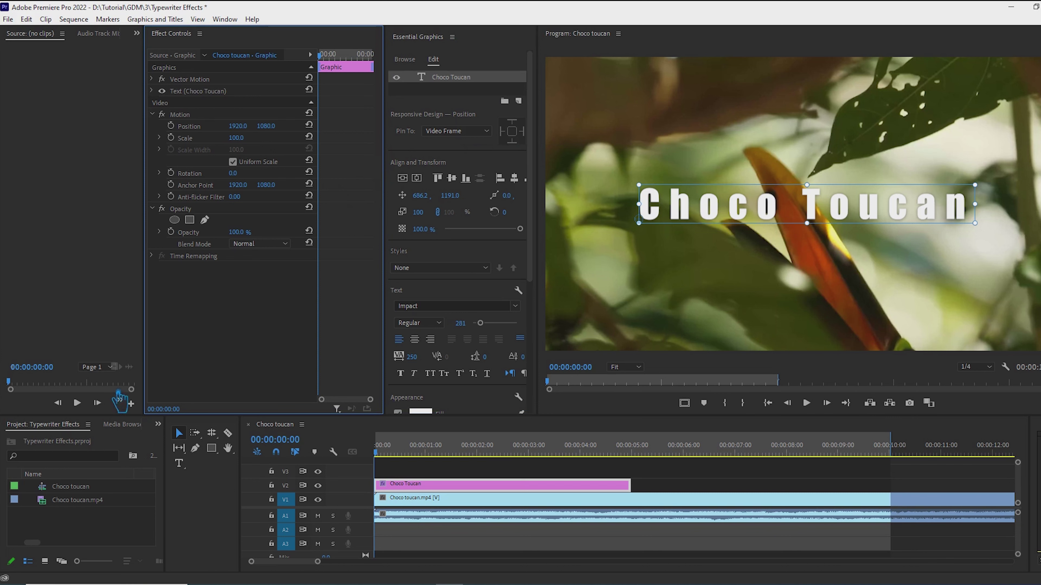
click(226, 21)
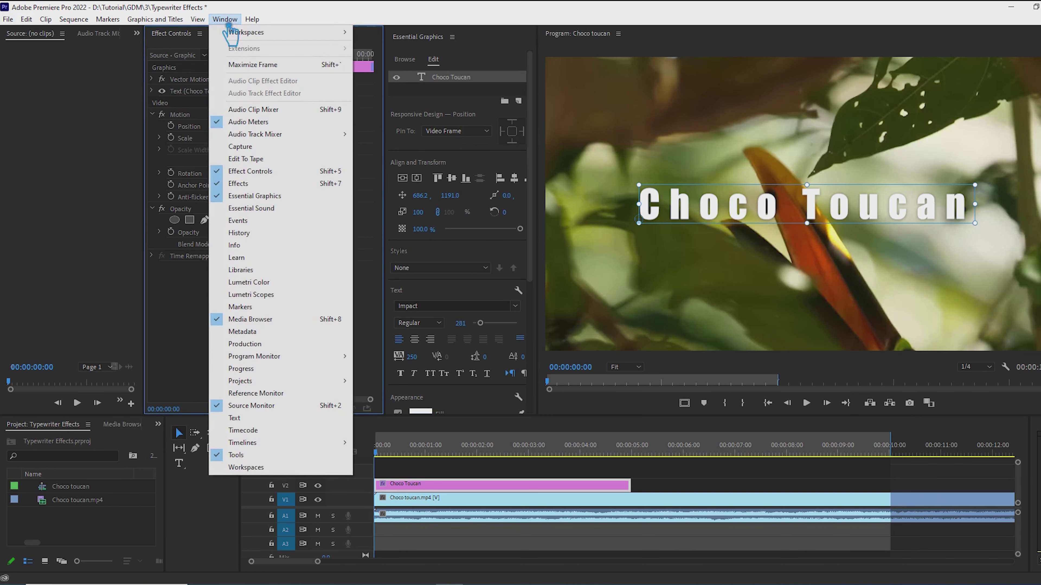
click(248, 185)
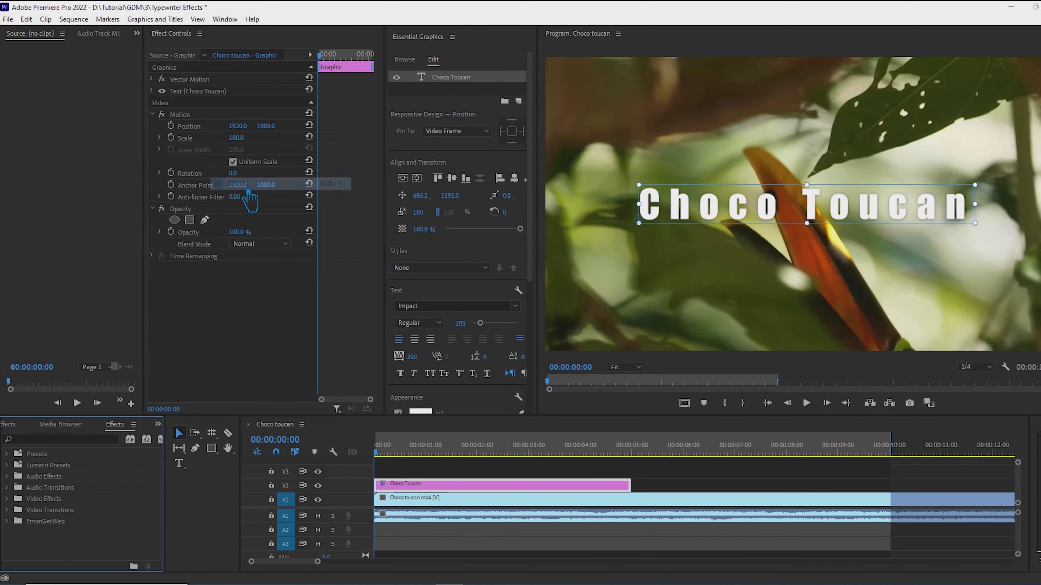
click(67, 444)
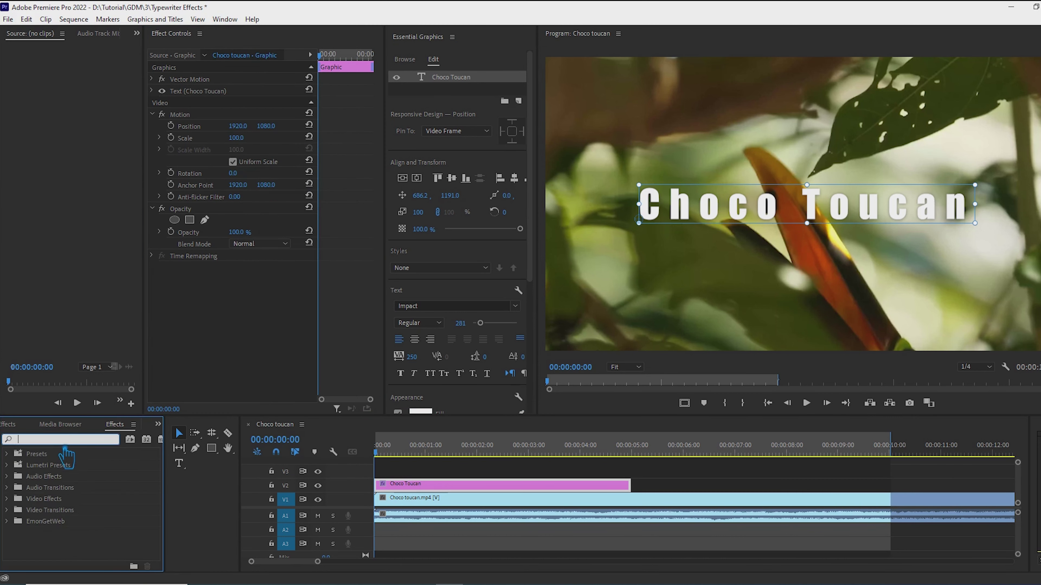
text(crop)
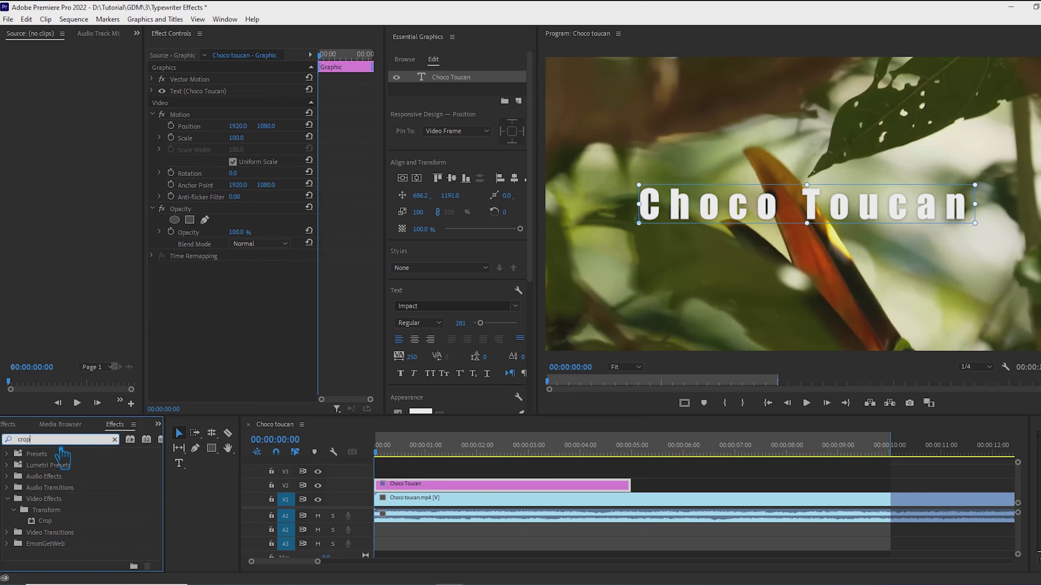
click(56, 523)
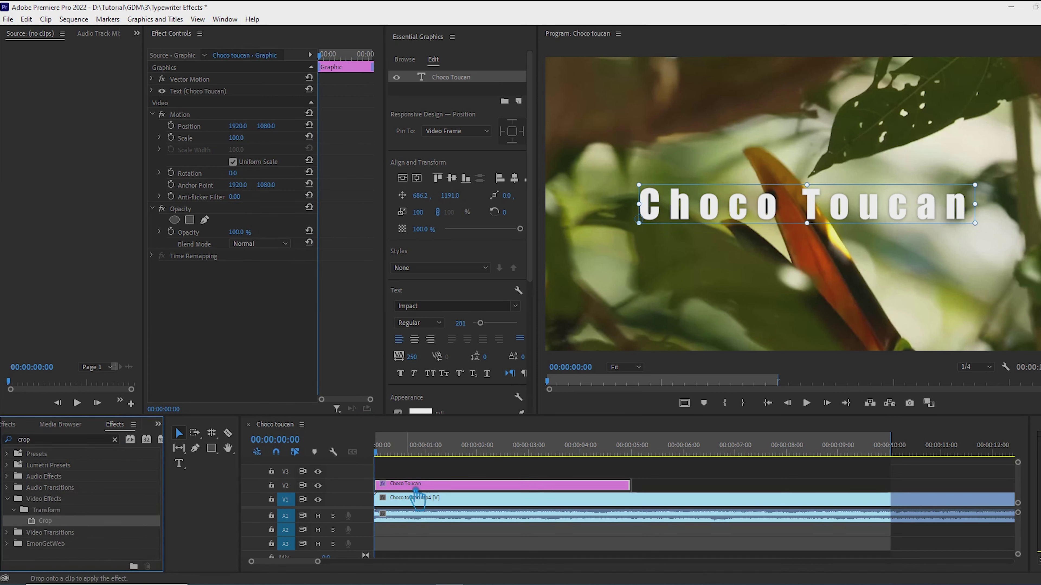
drag(45, 521, 426, 486)
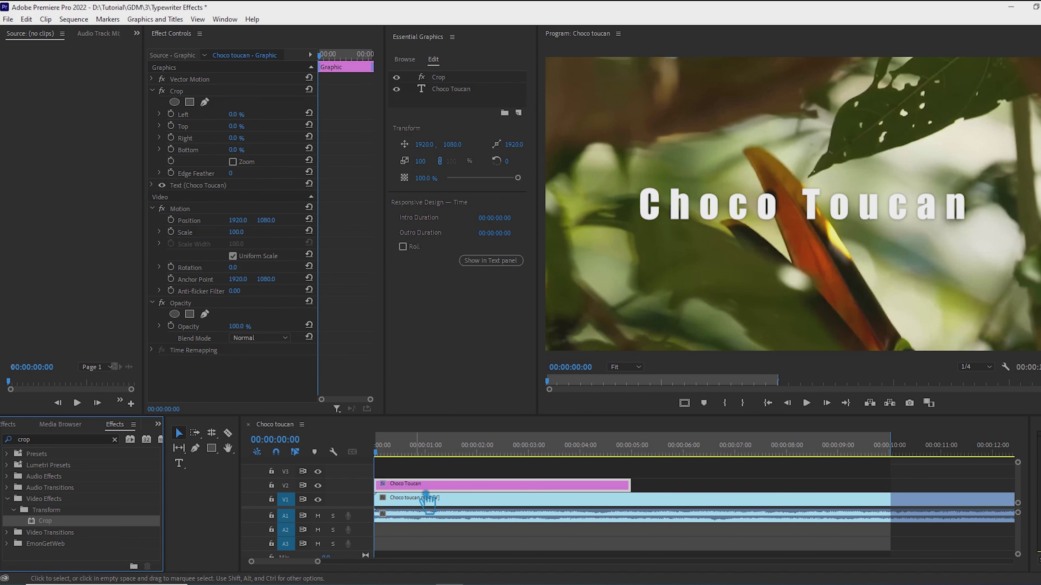
- Extend the title clip to roughly 10 seconds to match the toucan footage
key(backslash)
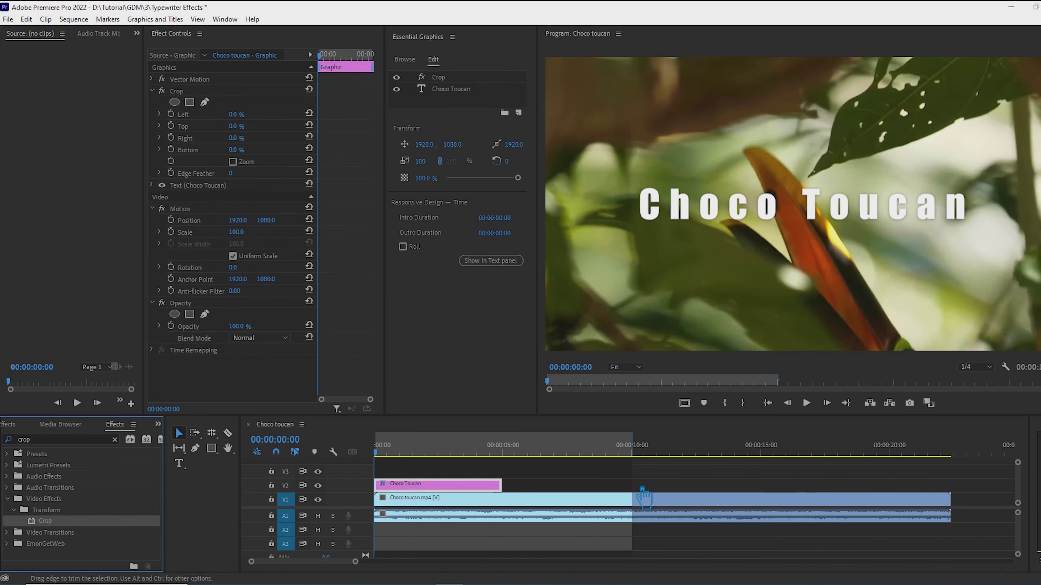
key(backslash)
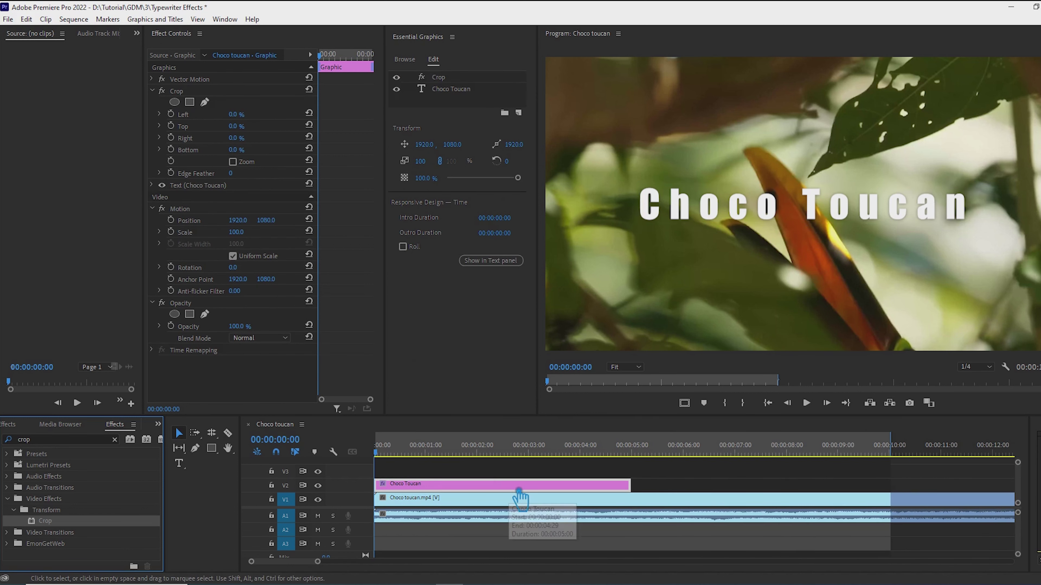
drag(631, 491, 898, 500)
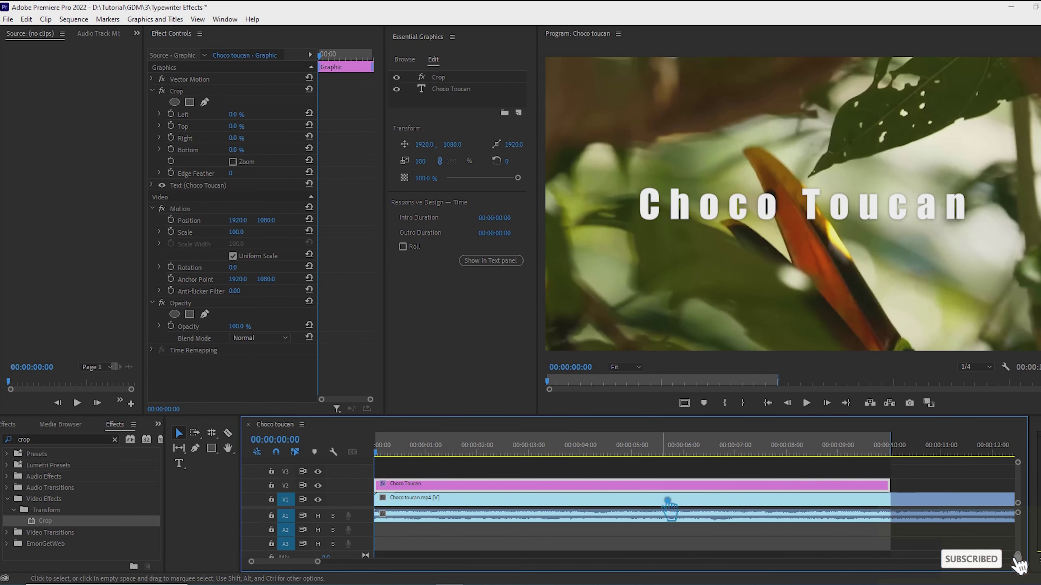
click(190, 94)
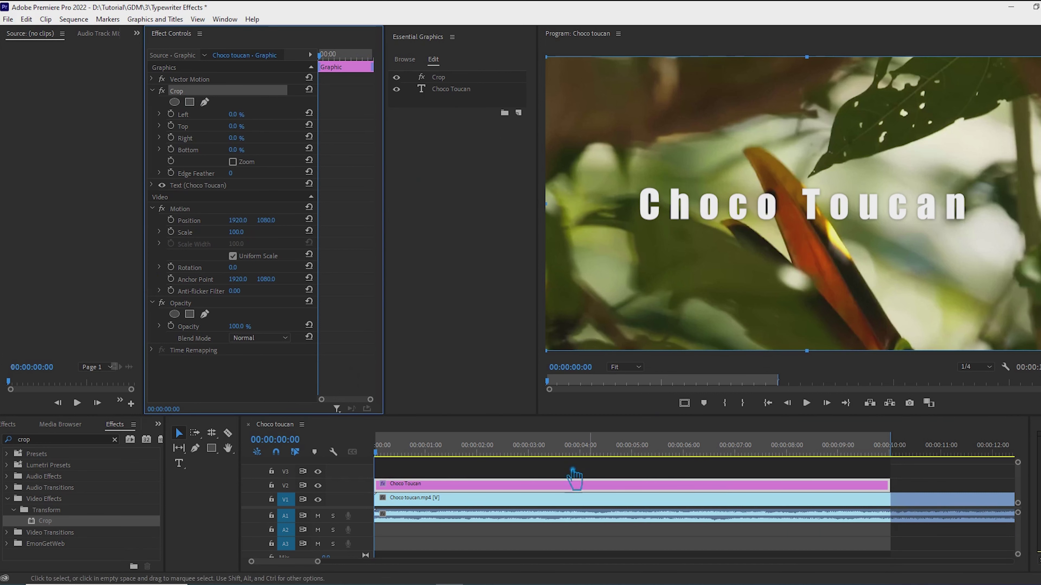
- Add a 0% Crop Right keyframe partway into the title and scrub back to the start
drag(388, 457, 490, 475)
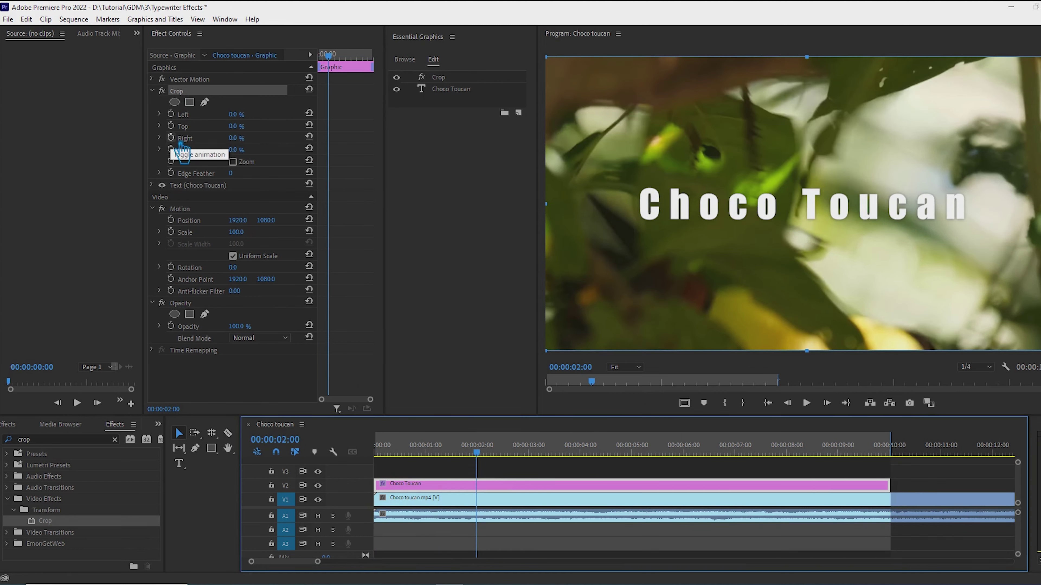
click(180, 140)
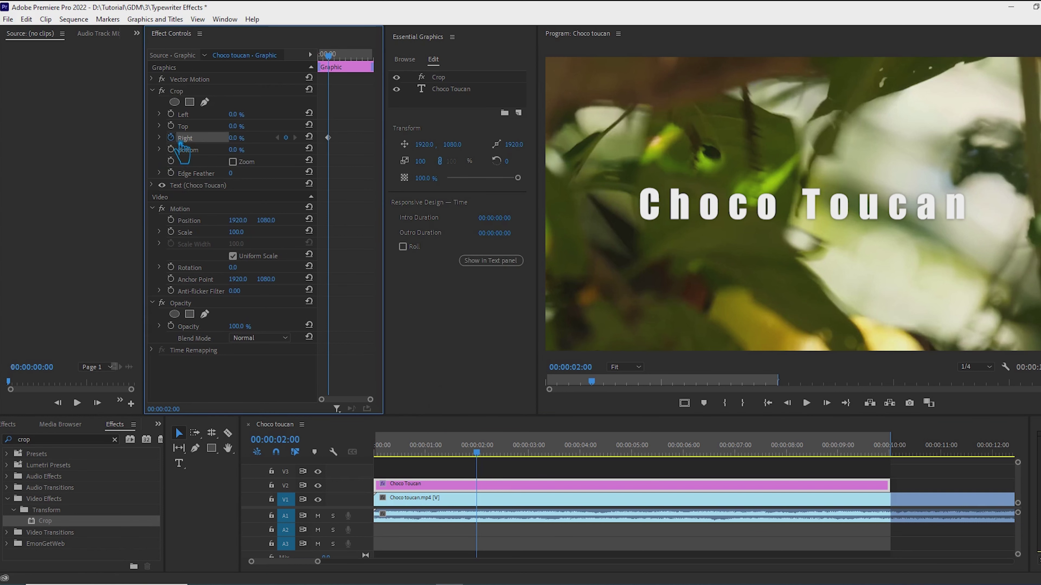
drag(485, 458, 375, 454)
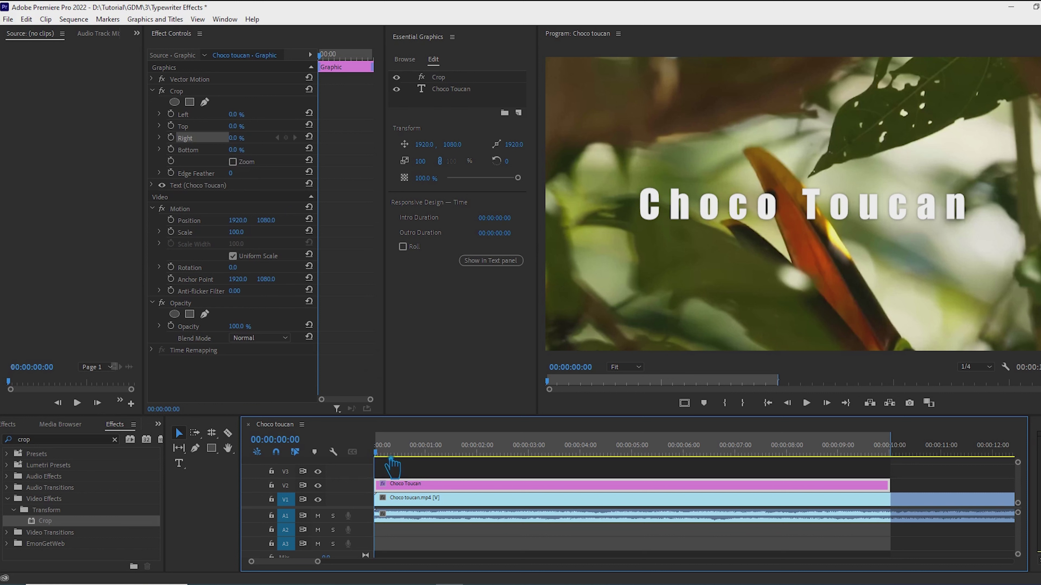
drag(326, 56, 344, 71)
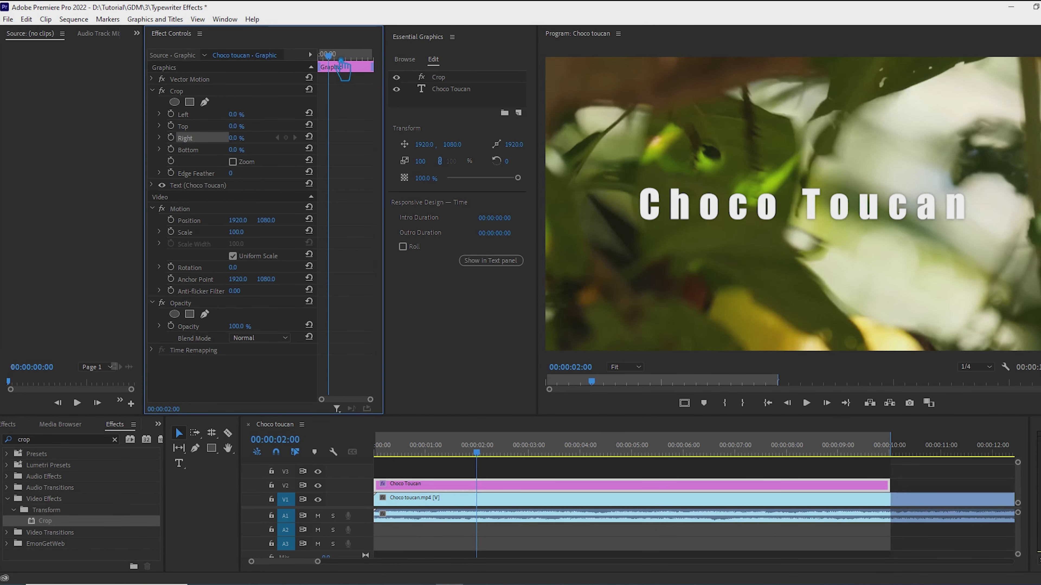
mouse_move(344, 71)
mouse_down()
mouse_move(357, 74)
mouse_move(339, 73)
mouse_up()
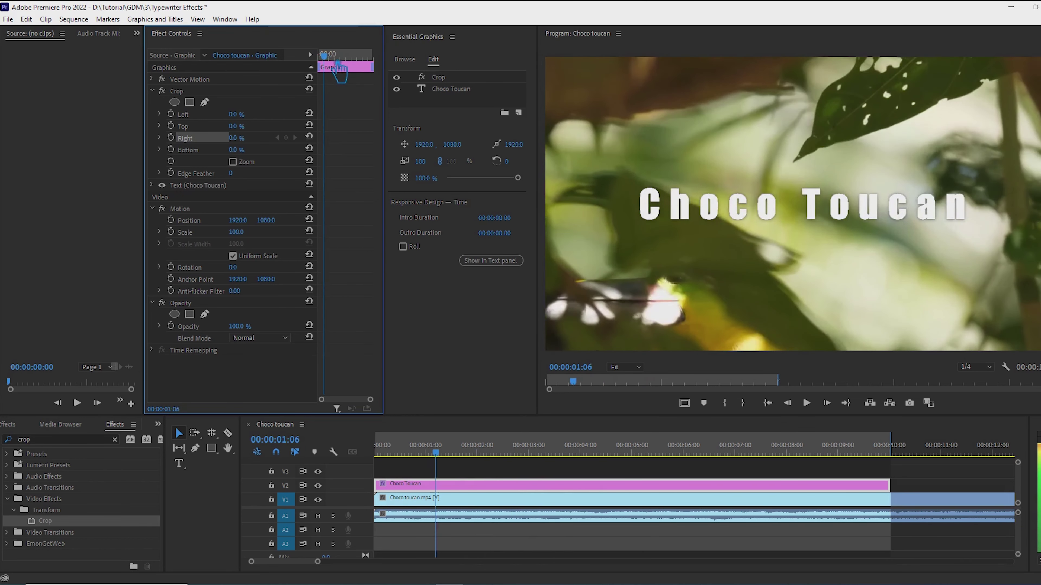
drag(339, 74, 336, 72)
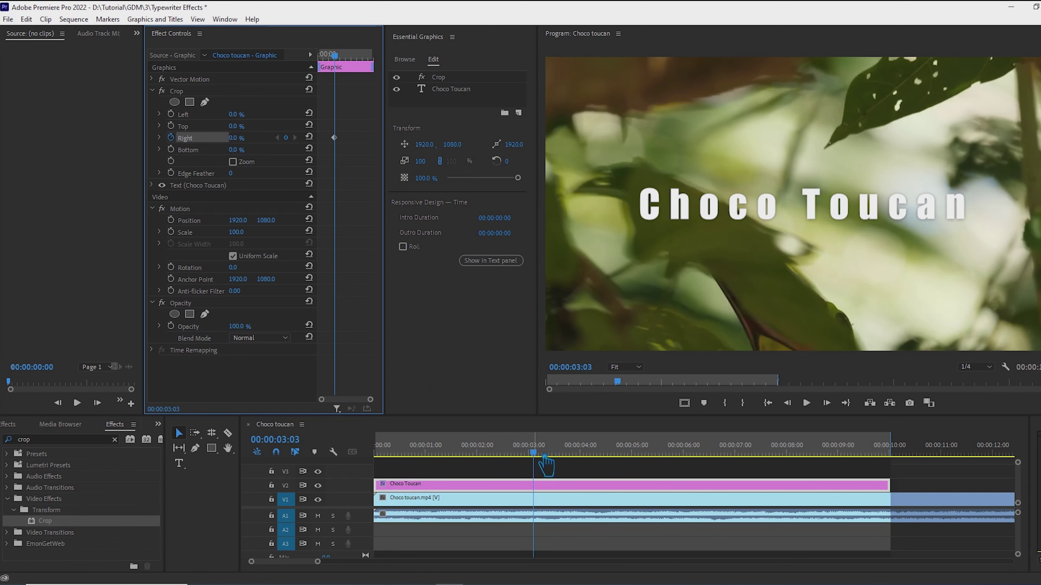
drag(545, 457, 375, 454)
- Set Crop Right to 100% at 00:00 so the title starts fully hidden
click(234, 151)
text(100)
key(Return)
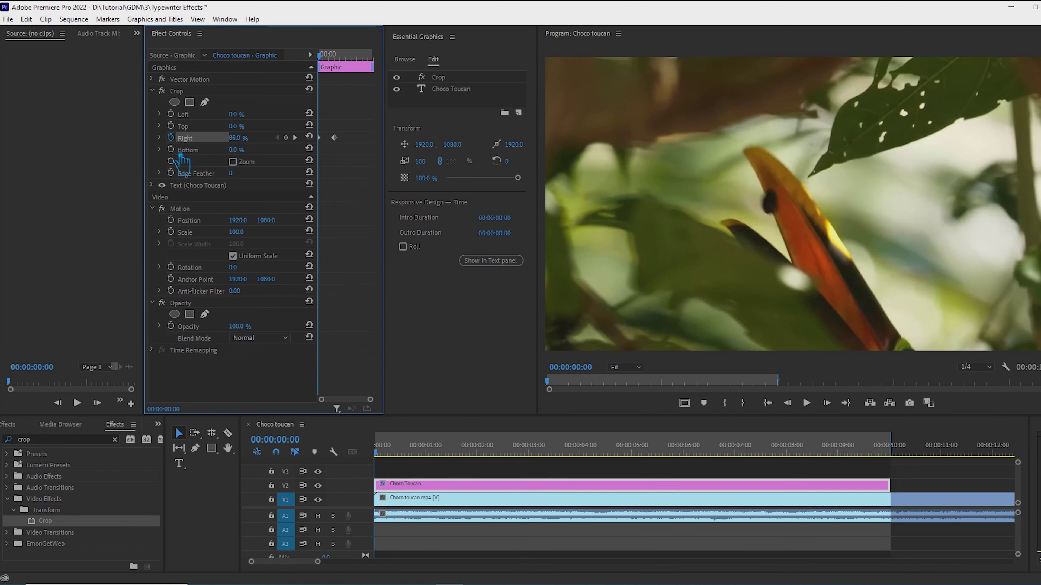
click(549, 546)
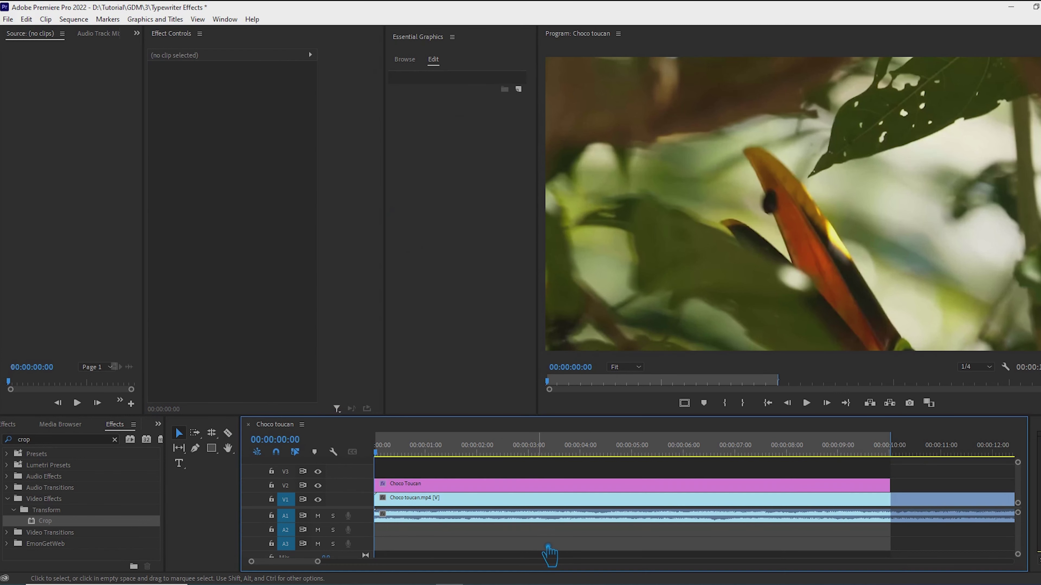
- Apply Ease Out and Ease In to the Crop Right keyframes
click(420, 487)
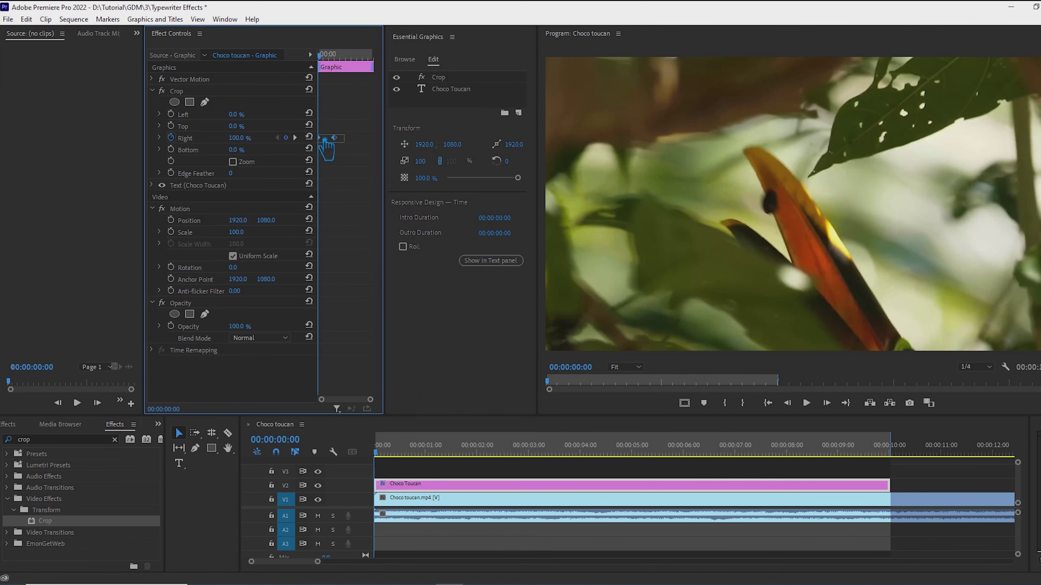
right_click(334, 137)
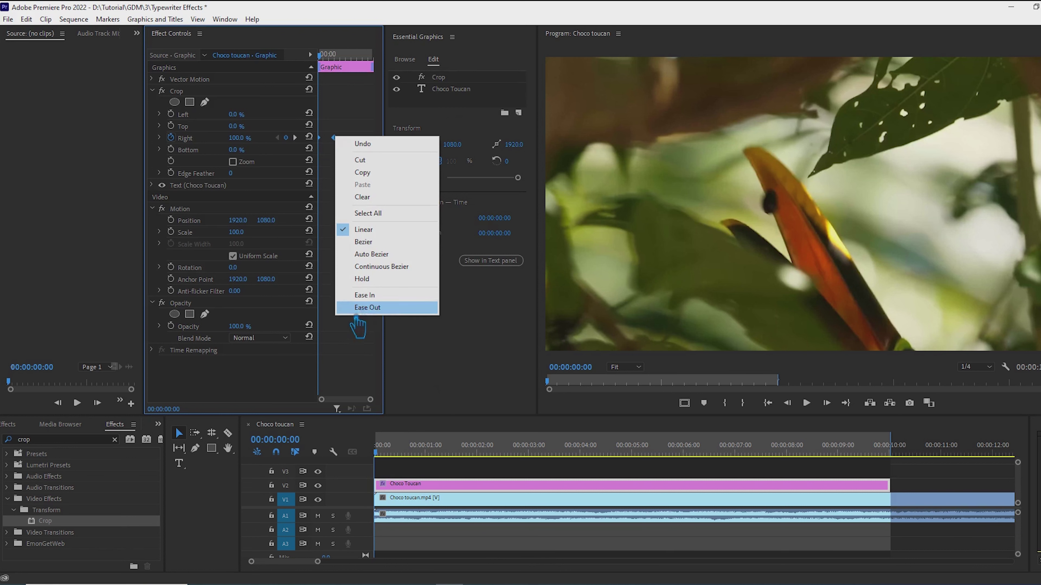
click(367, 308)
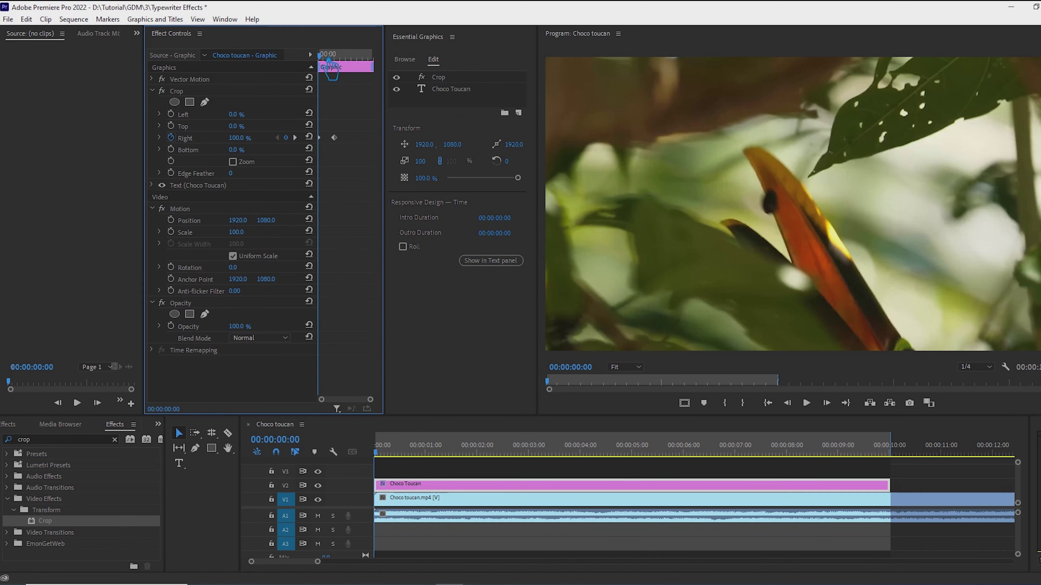
key(=)
key(-)
drag(330, 59, 338, 60)
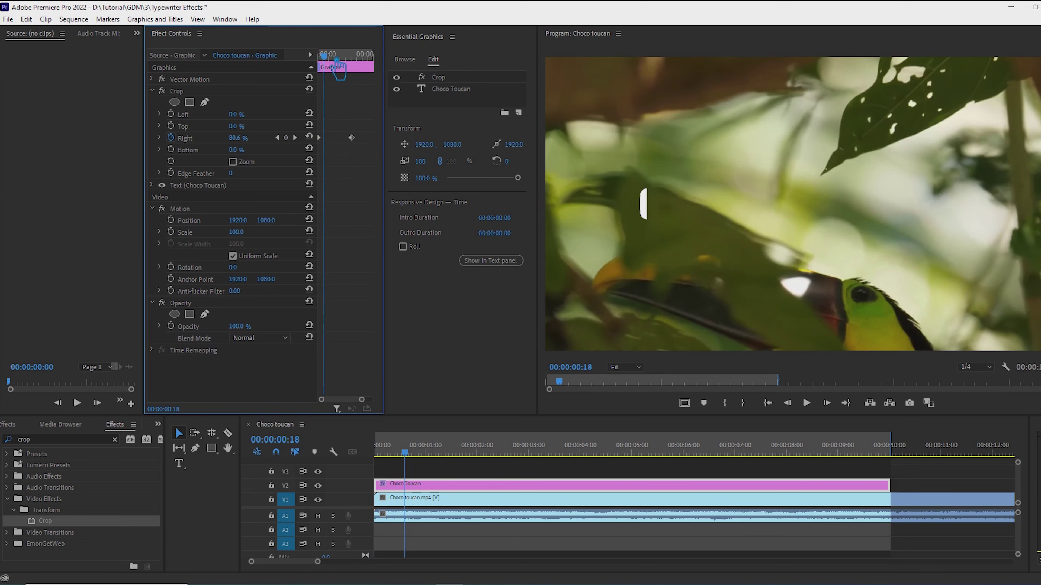
right_click(327, 142)
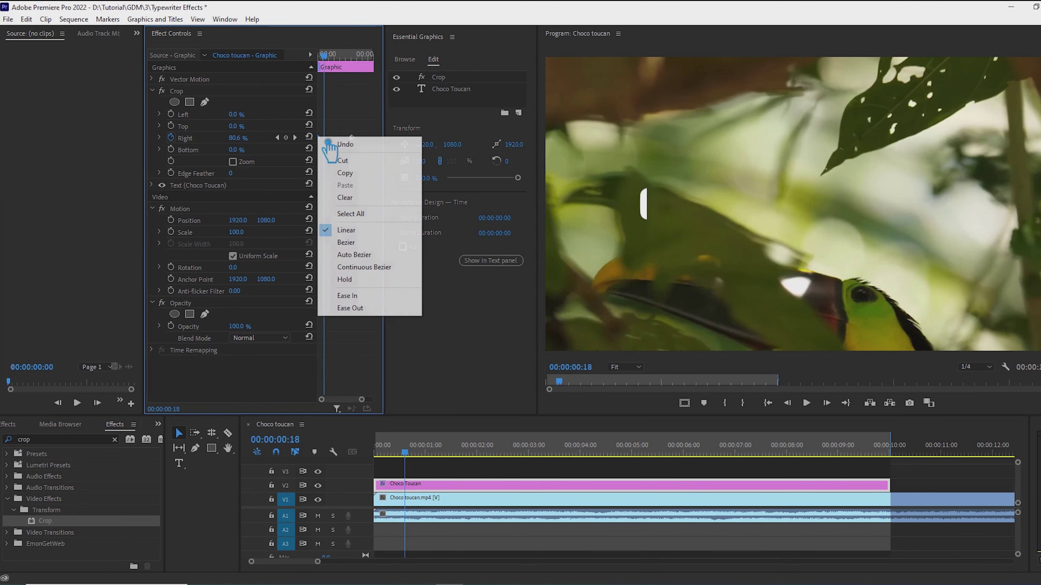
click(376, 298)
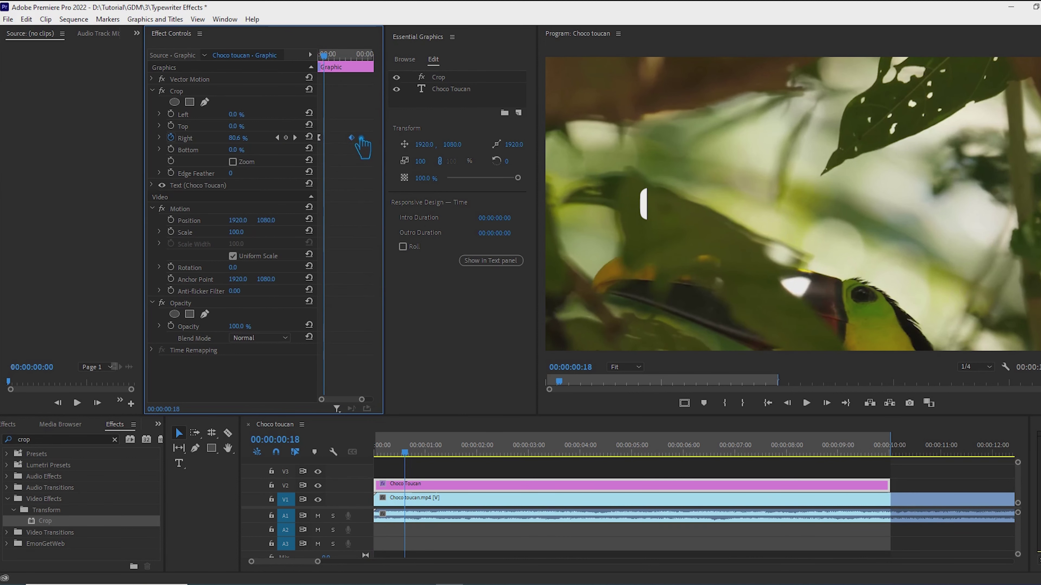
right_click(351, 137)
click(406, 310)
- Preview the eased reveal from the start and trim the title clip to end near 5:13
drag(324, 54, 303, 65)
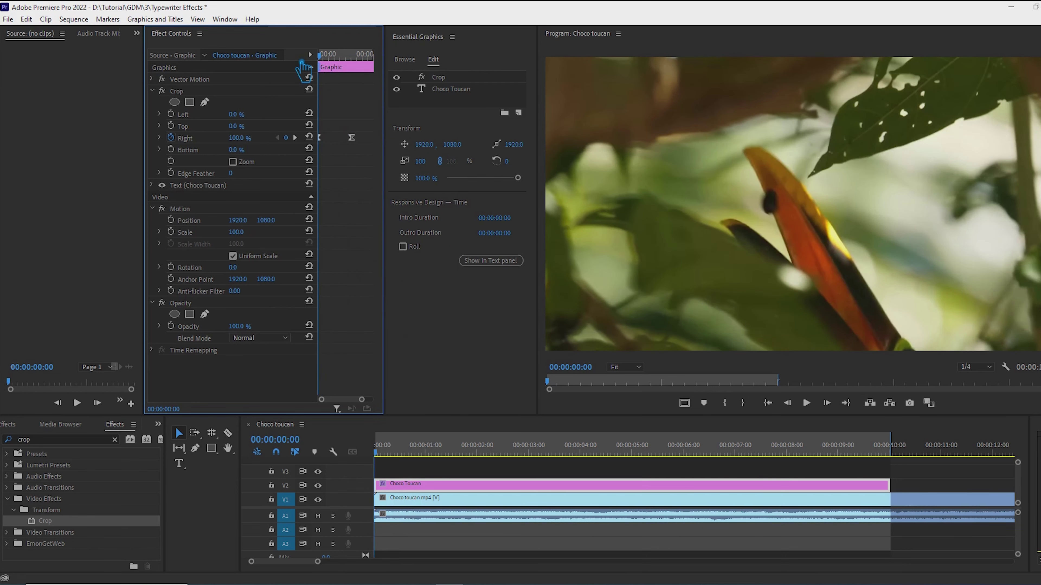
key(space)
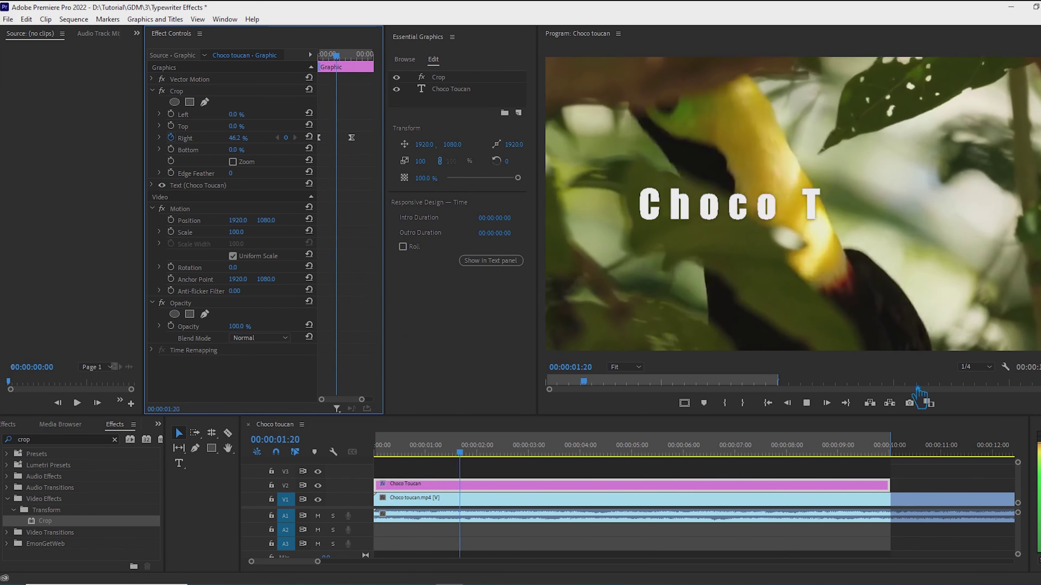
key(space)
drag(889, 486, 656, 493)
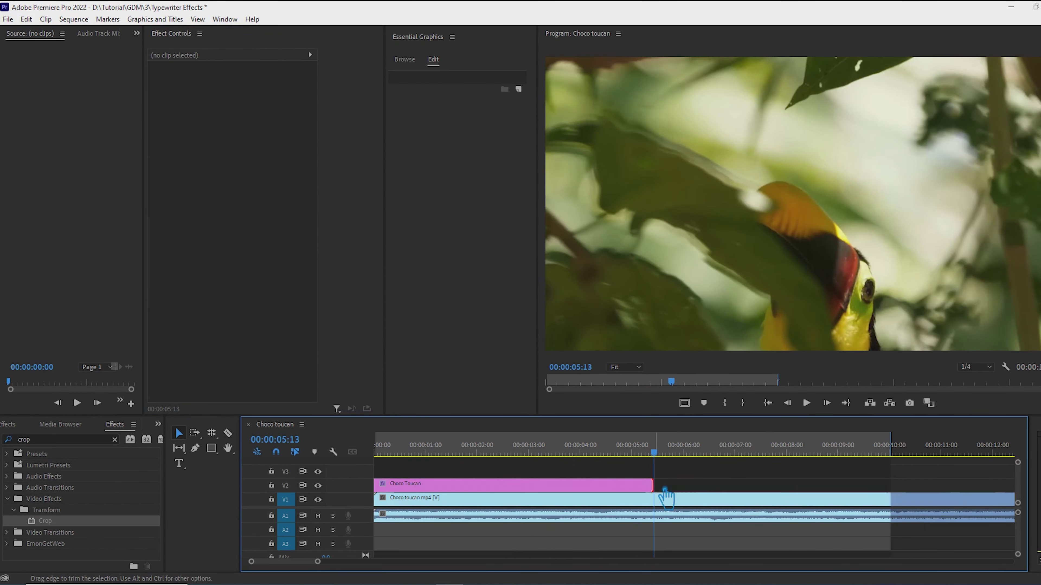
- Play back the trimmed title's wipe-on, then reselect the Choco Toucan clip around two seconds
mouse_move(655, 455)
mouse_down()
mouse_move(528, 474)
mouse_move(375, 471)
mouse_move(393, 470)
mouse_up()
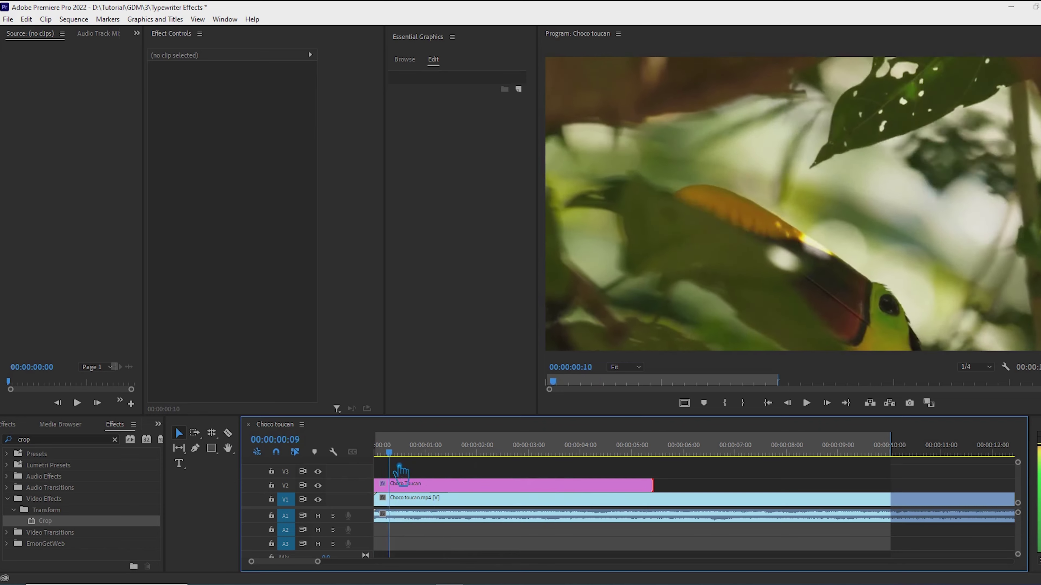
key(space)
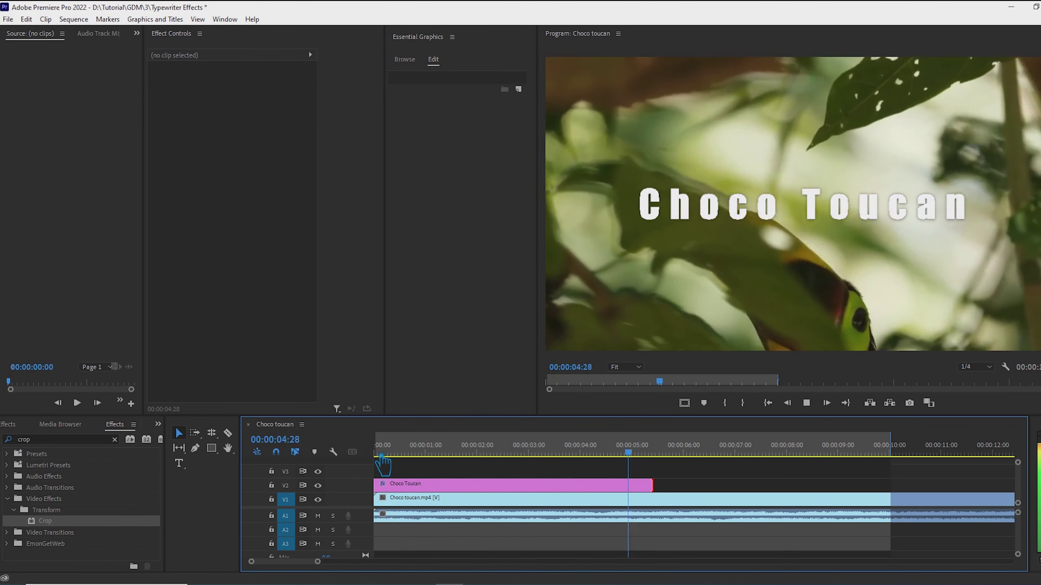
click(198, 533)
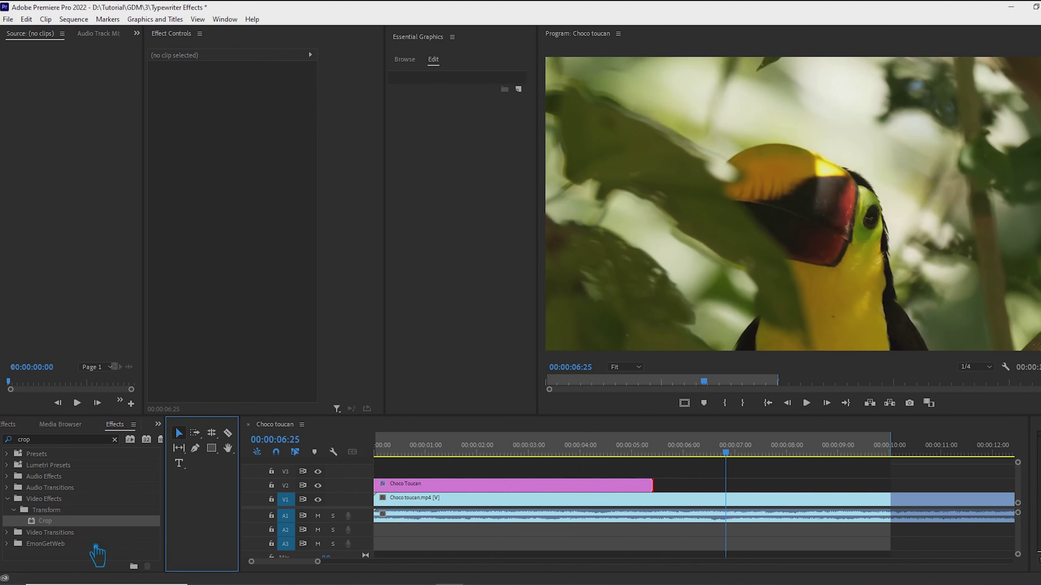
click(7, 498)
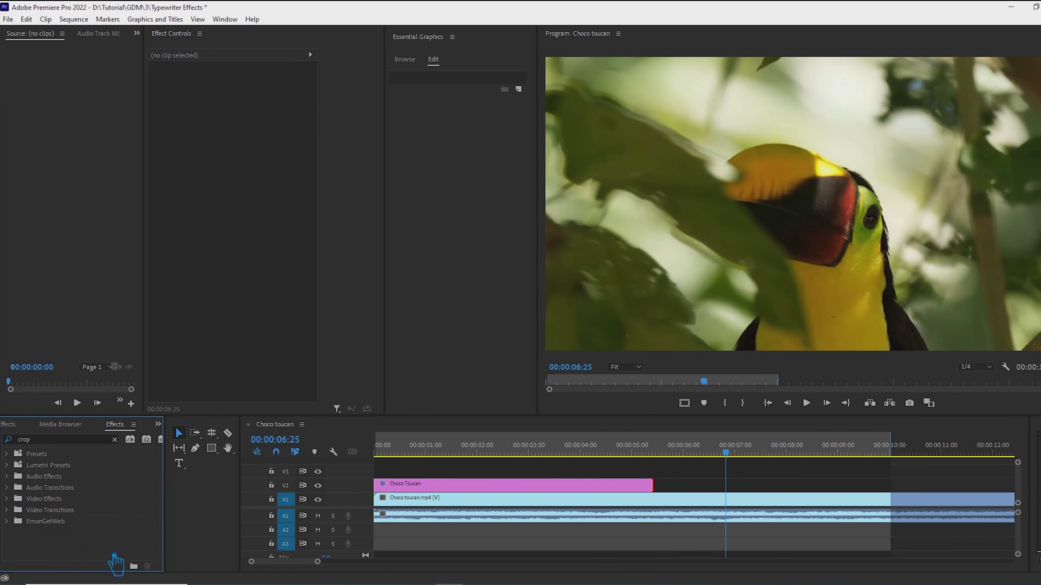
mouse_move(733, 455)
mouse_down()
mouse_move(521, 483)
mouse_move(499, 497)
mouse_up()
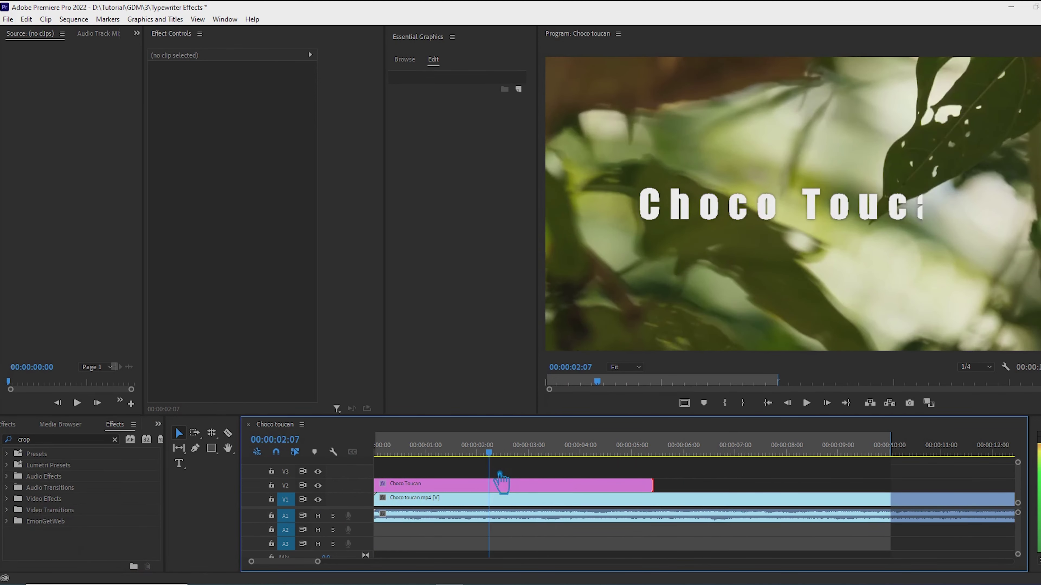
click(498, 488)
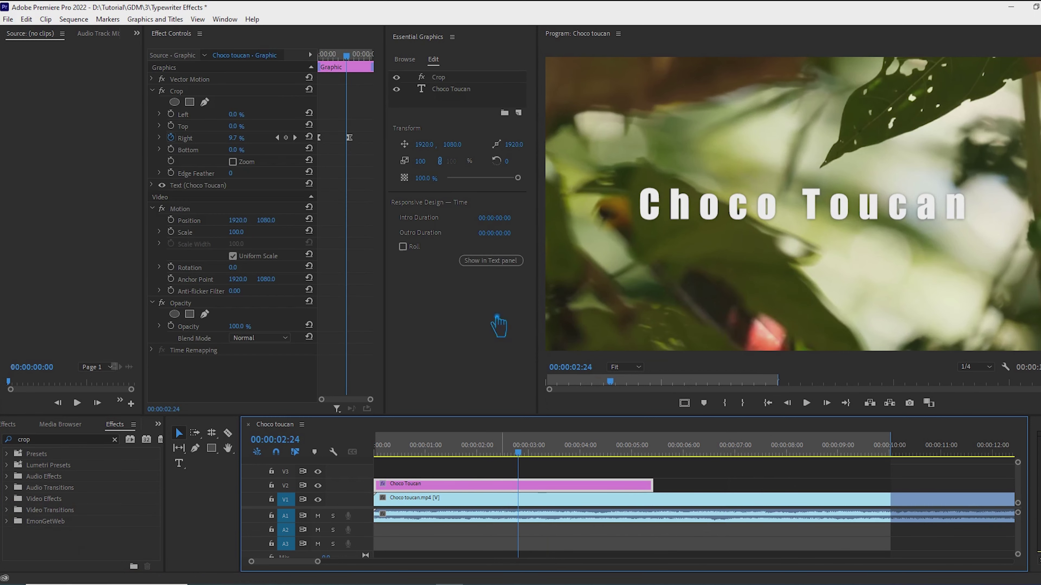
- Move the 0% Crop Right keyframe slightly earlier and preview the quicker reveal
drag(348, 66, 359, 70)
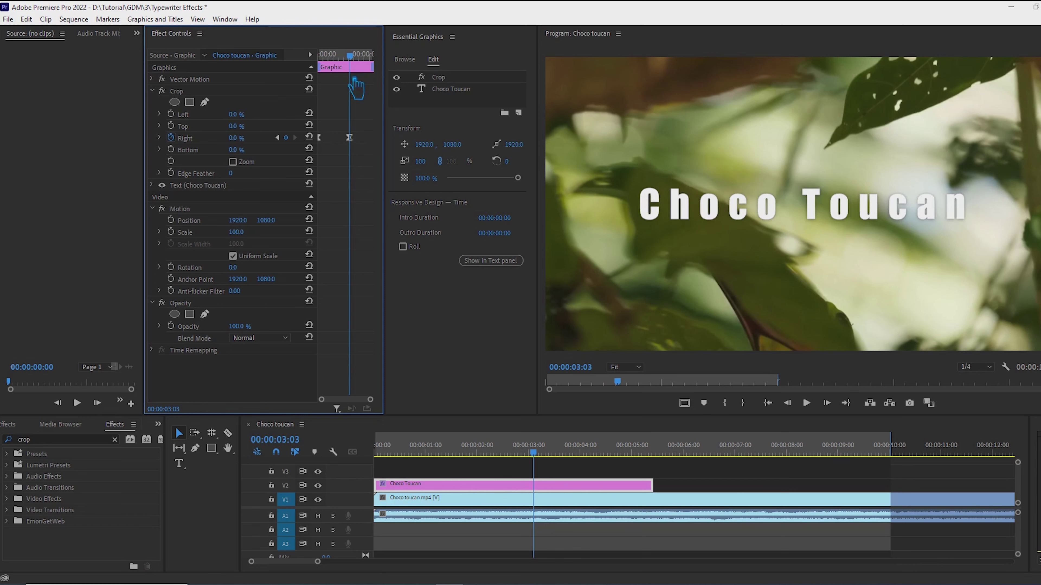
drag(349, 137, 342, 137)
key(space)
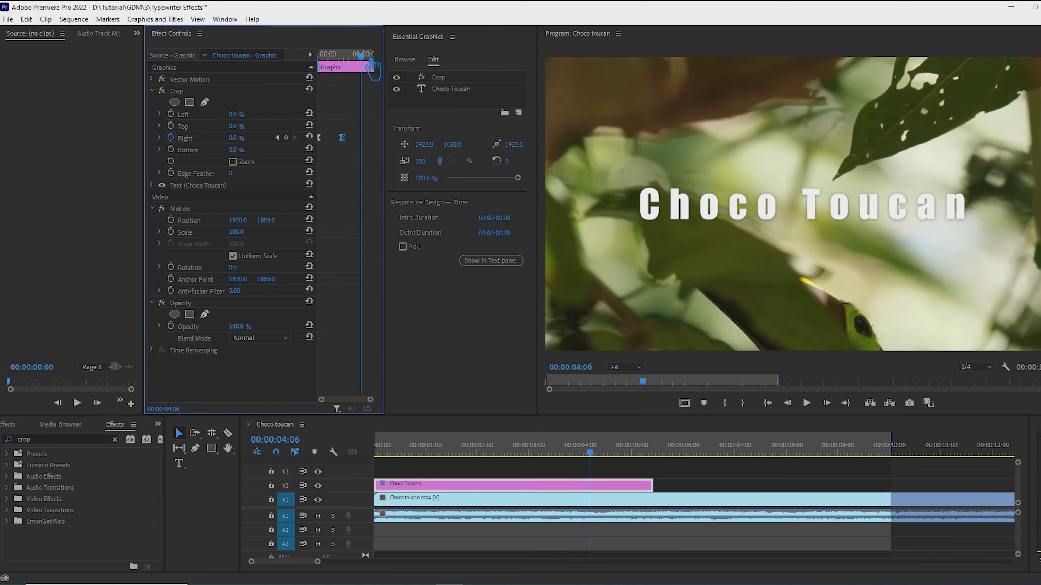
drag(373, 62, 358, 61)
- Razor the title clip near three seconds and move the second piece slightly later
click(573, 490)
key(c)
click(532, 488)
key(v)
drag(596, 493, 711, 494)
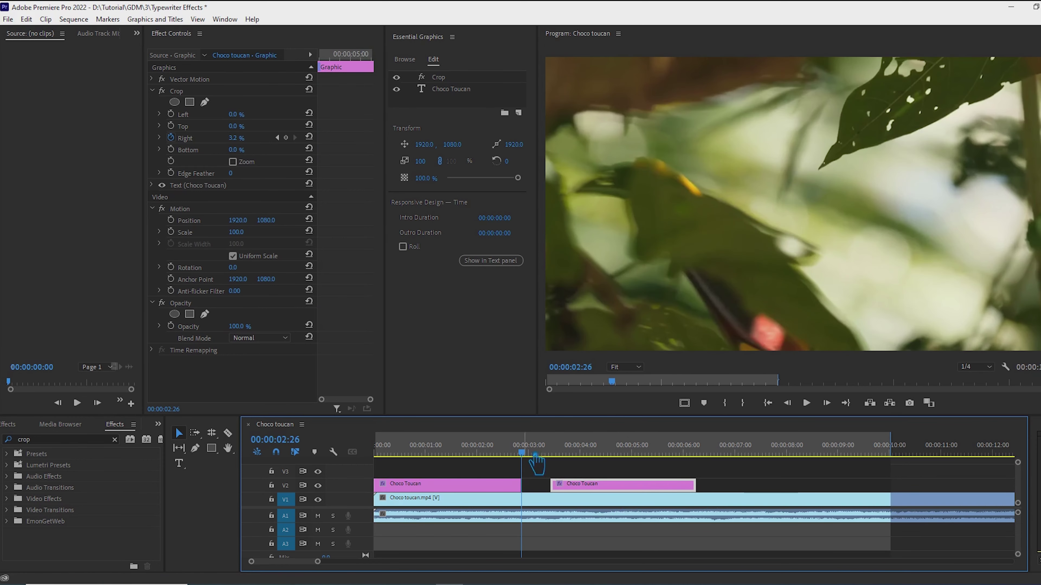
drag(533, 455, 581, 463)
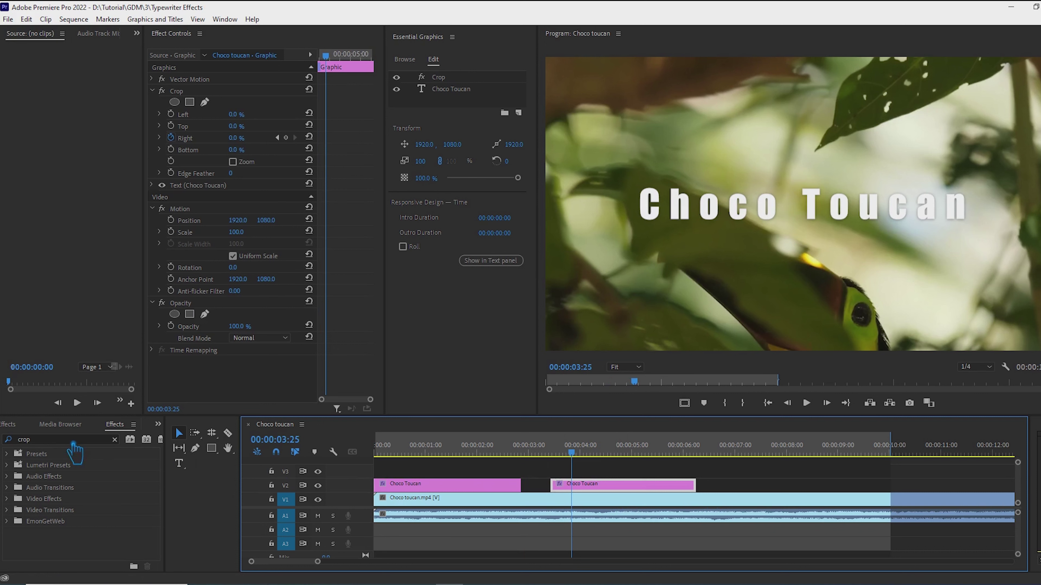
- Clear the 'crop' effects search and select the second title's text with the Type tool
click(58, 443)
drag(58, 440, 9, 441)
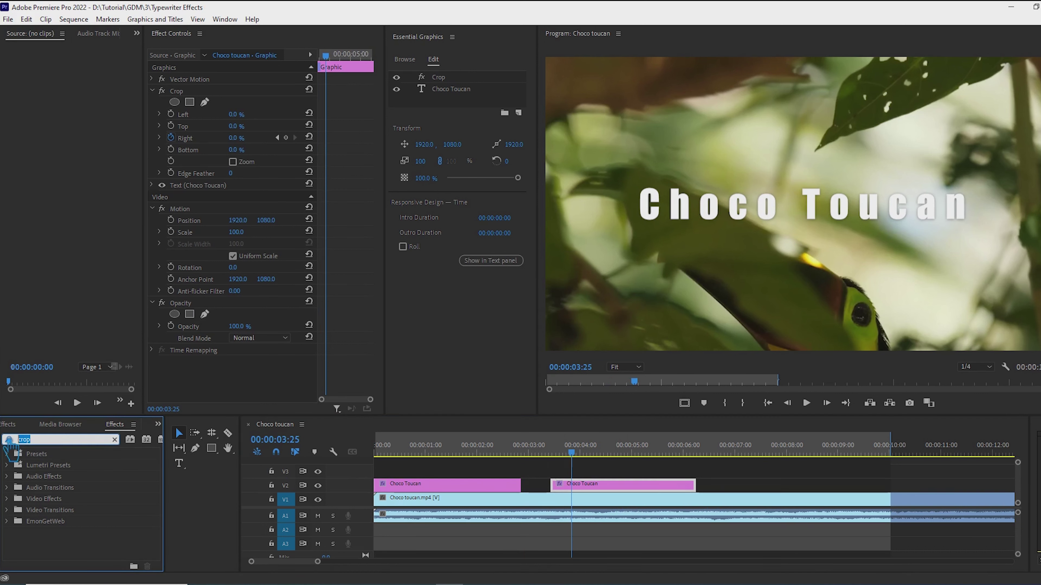
click(362, 251)
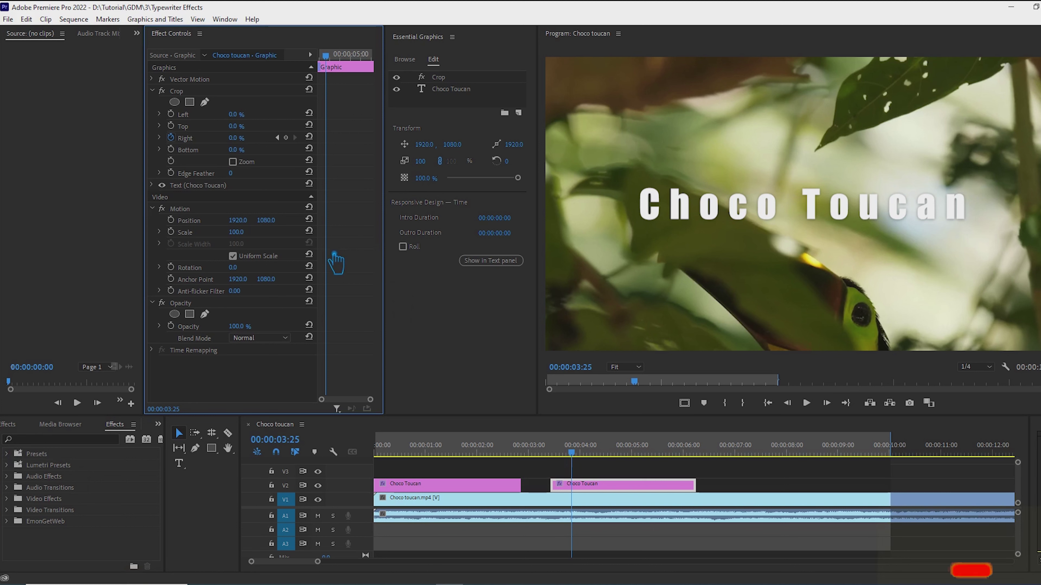
click(622, 490)
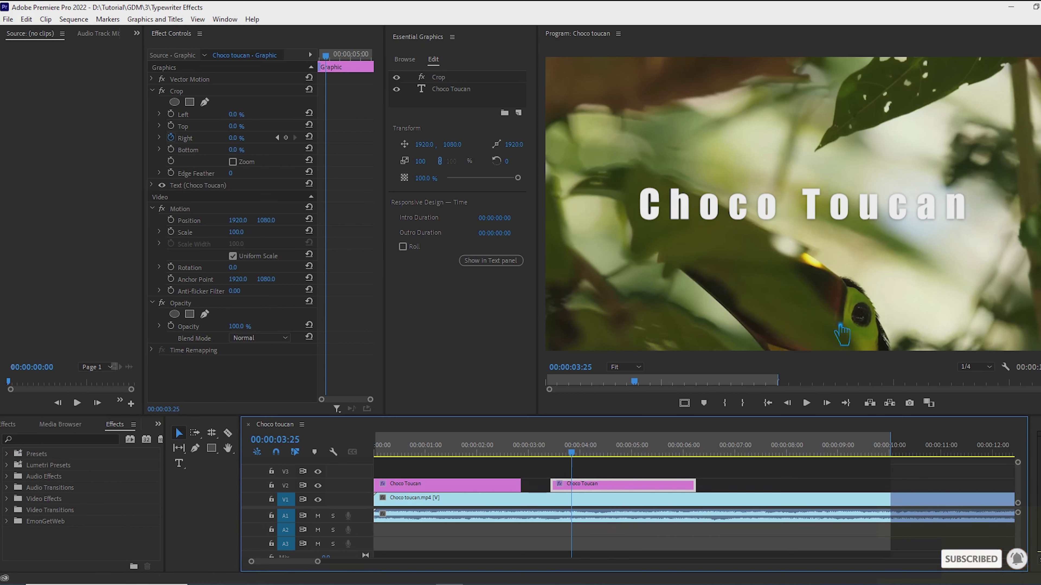
click(179, 463)
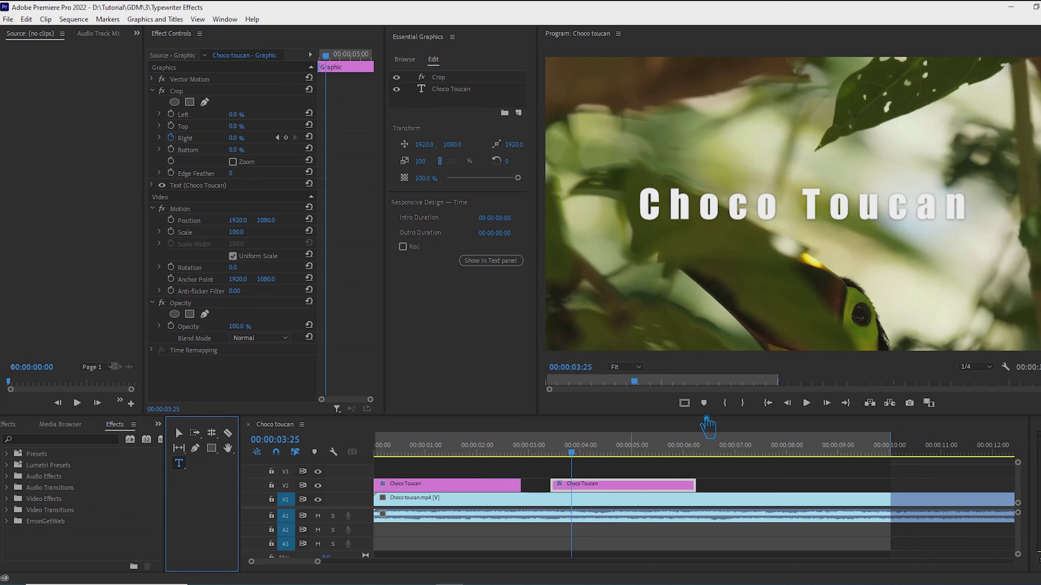
click(830, 210)
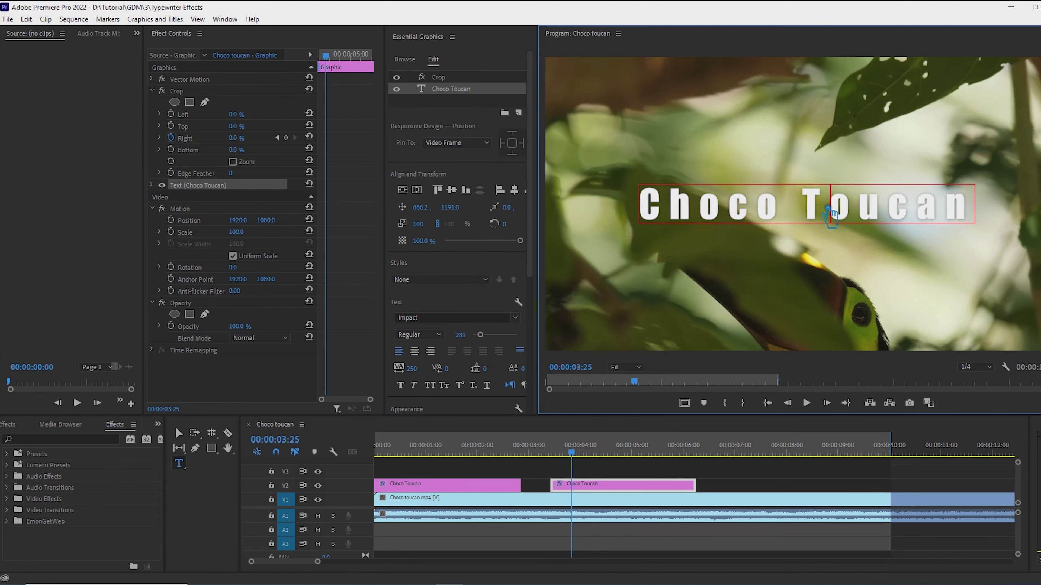
- Replace the second title's 'Choco Toucan' text with 'Light Green Bird'
key(ctrl+a)
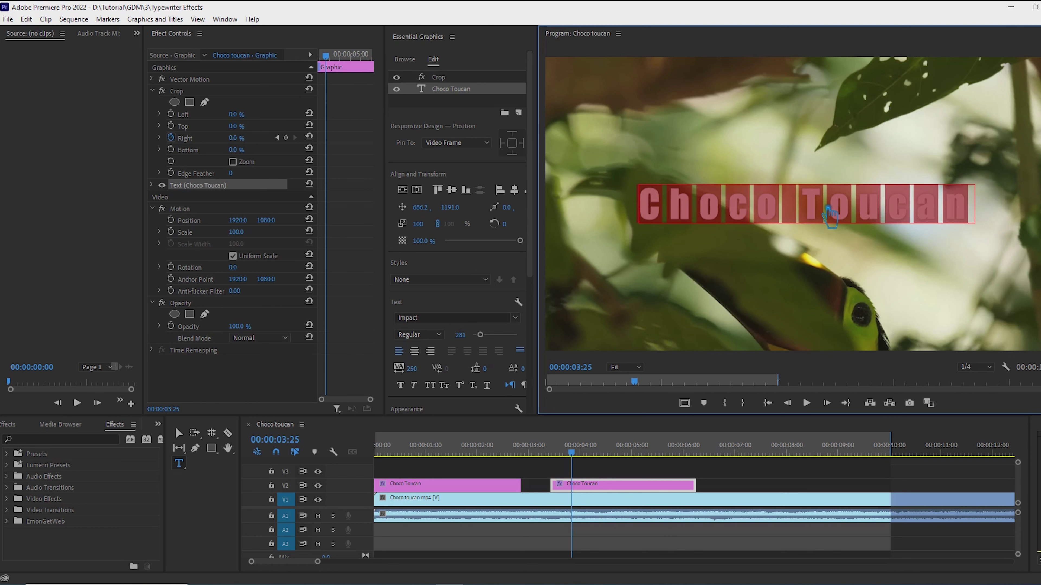
click(790, 211)
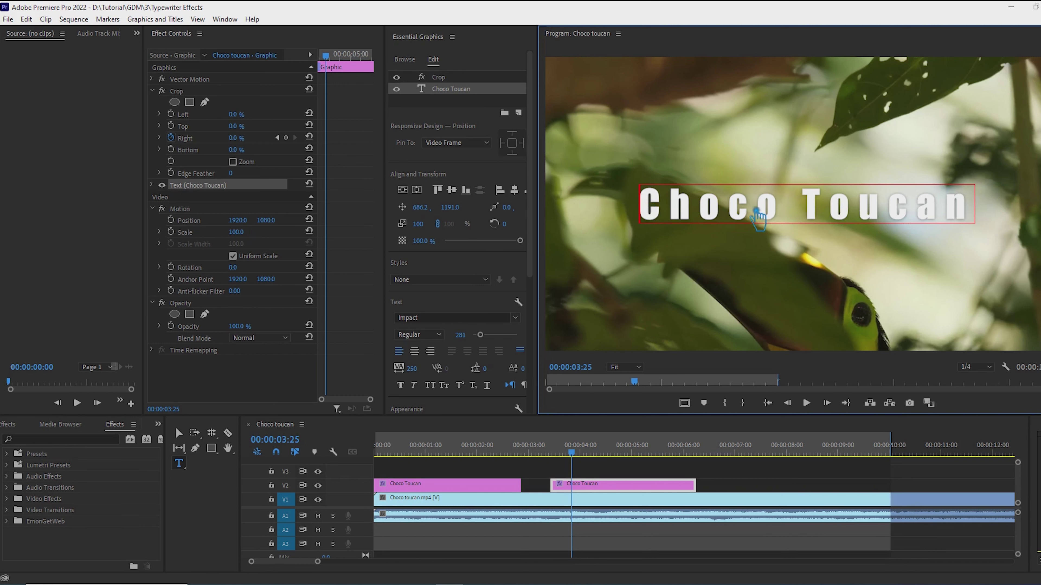
key(ctrl+a)
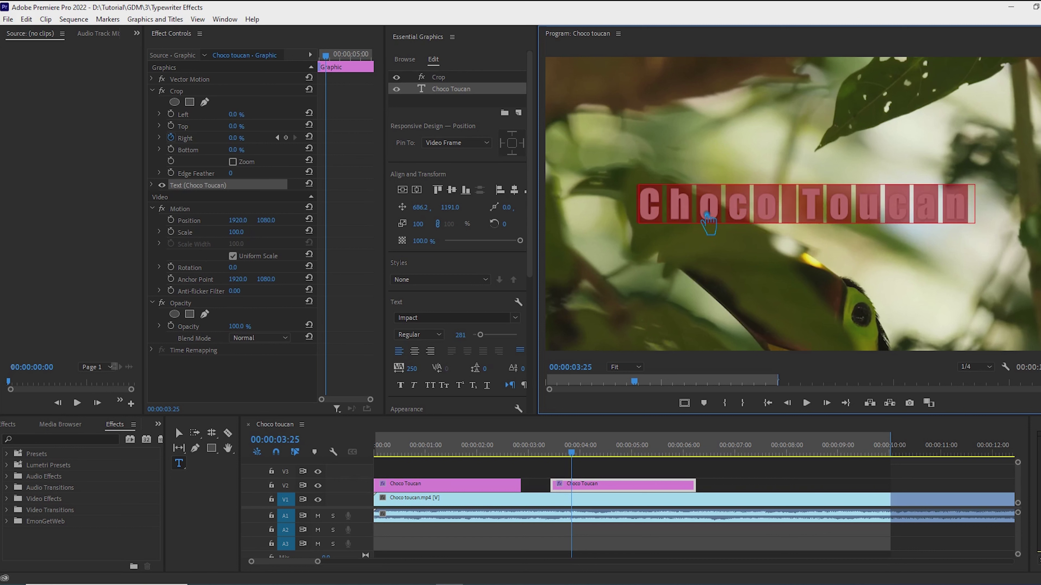
text(Awesome)
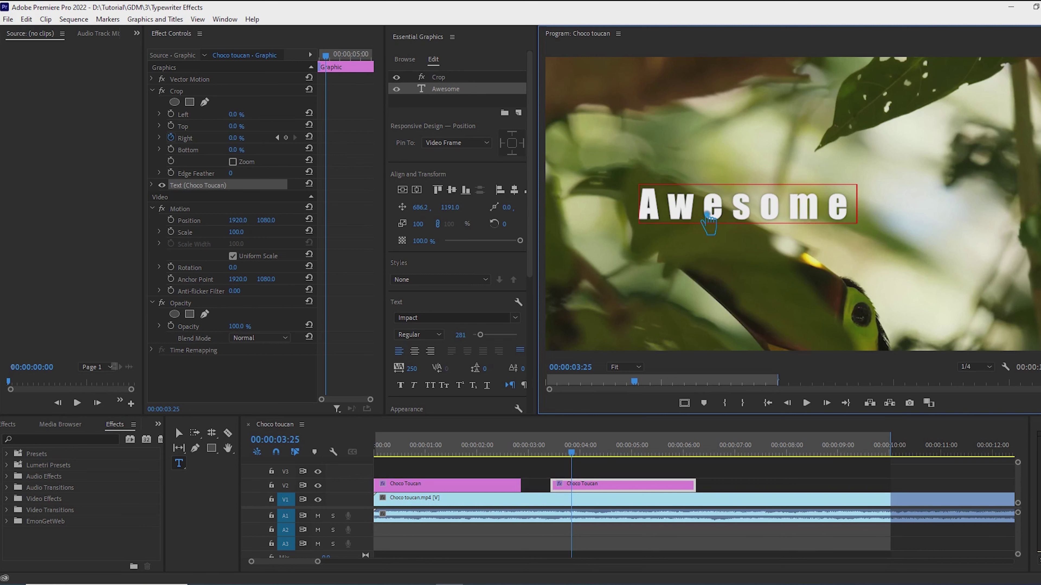
key(ctrl+z)
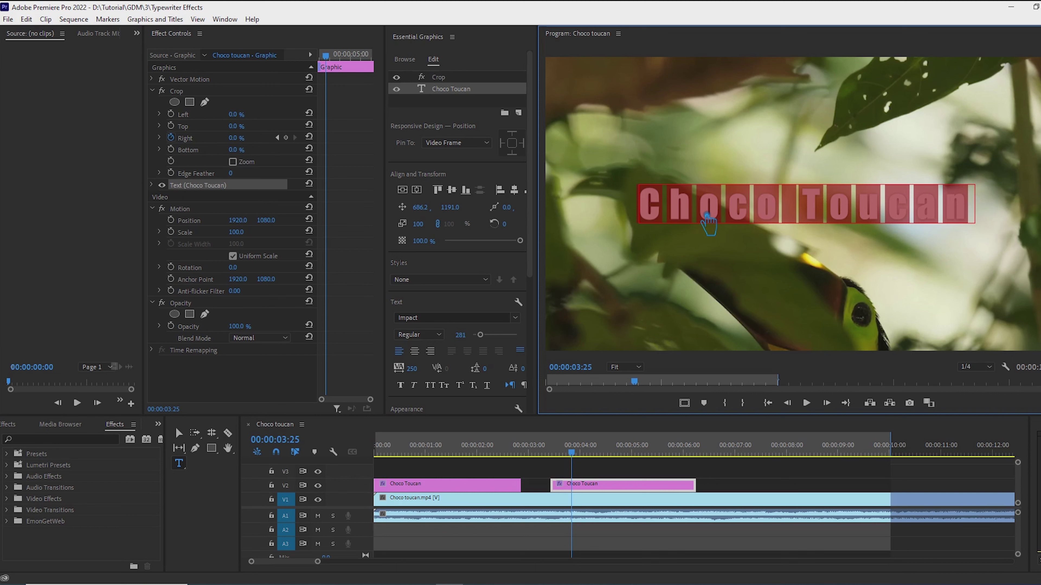
text(Gree)
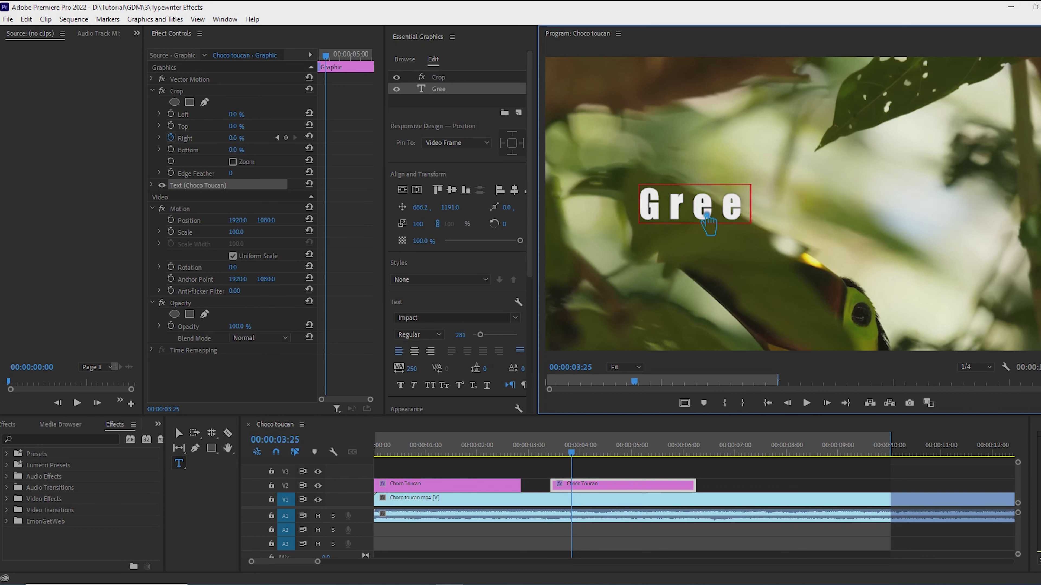
text(n)
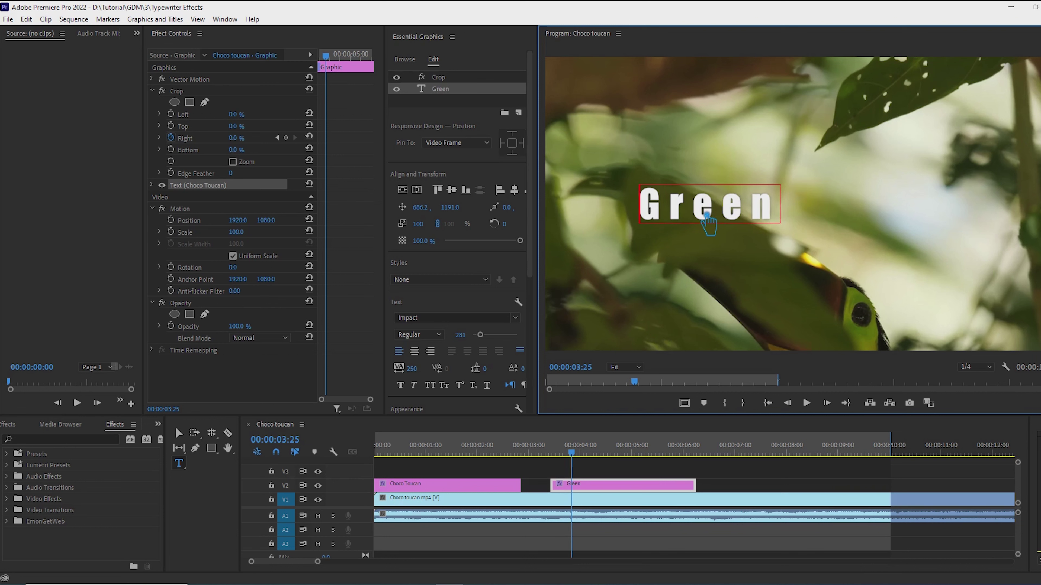
text(Light )
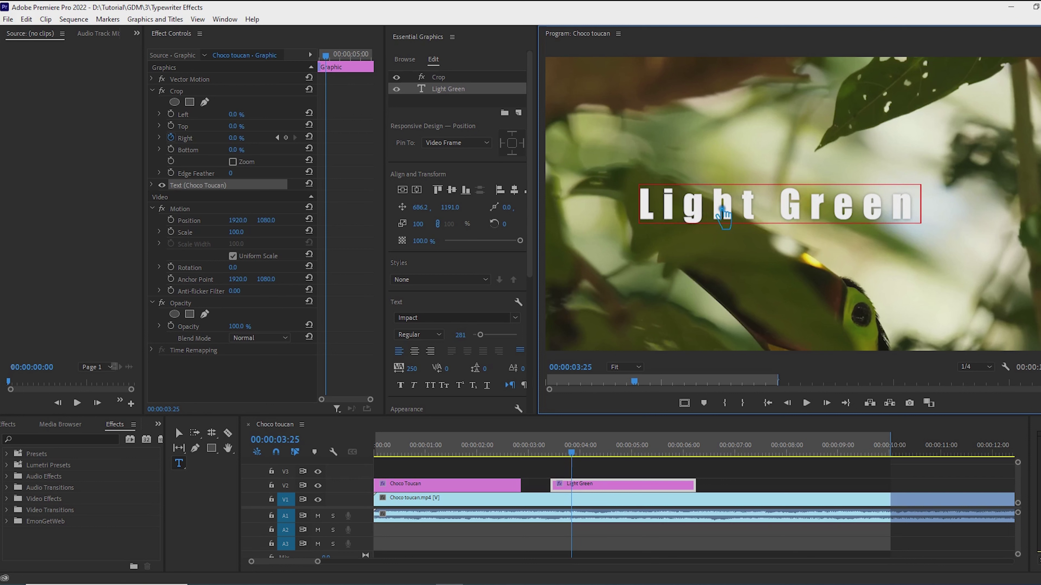
text(Bird)
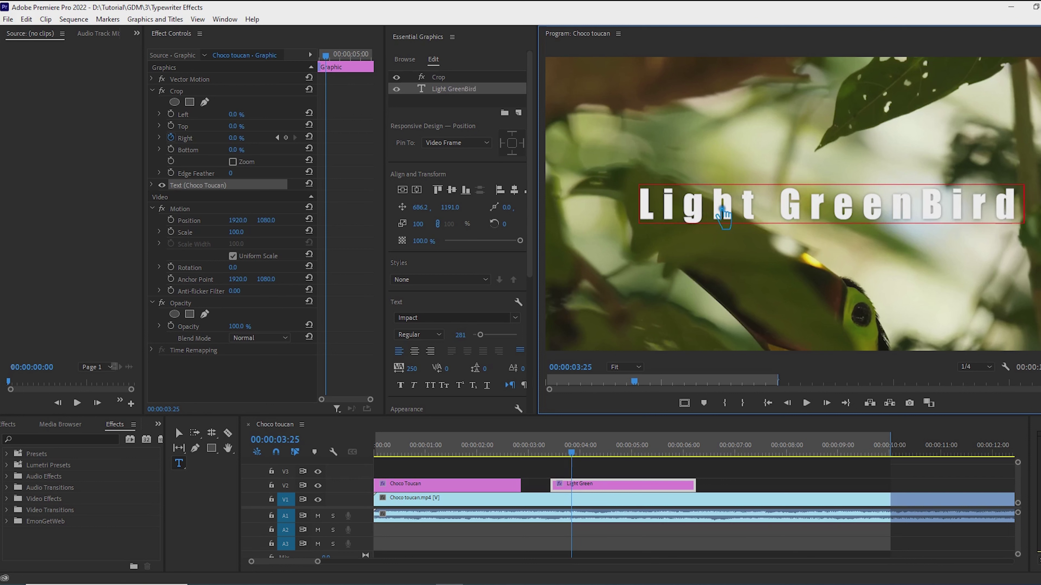
click(918, 207)
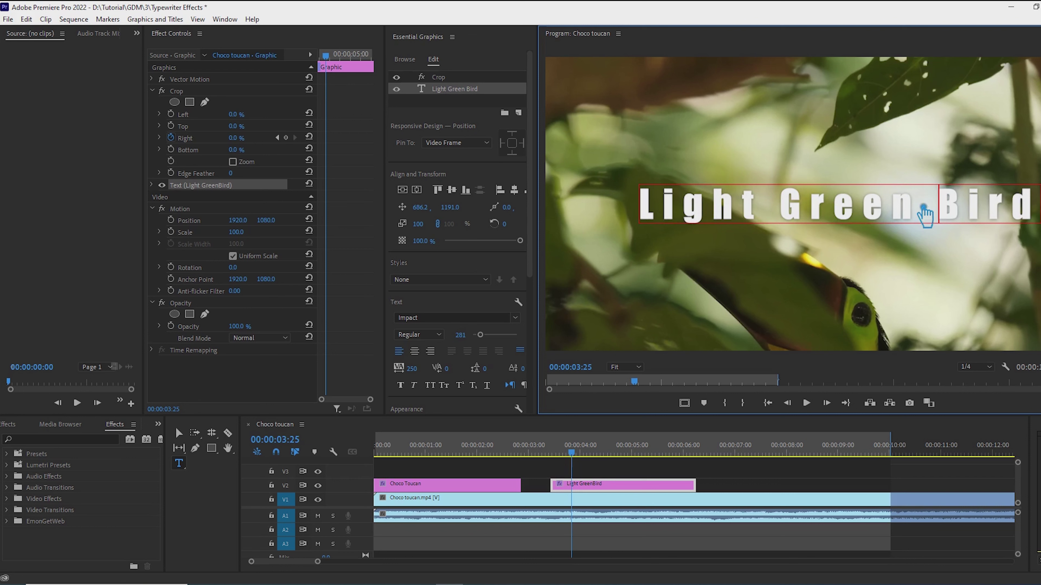
click(178, 433)
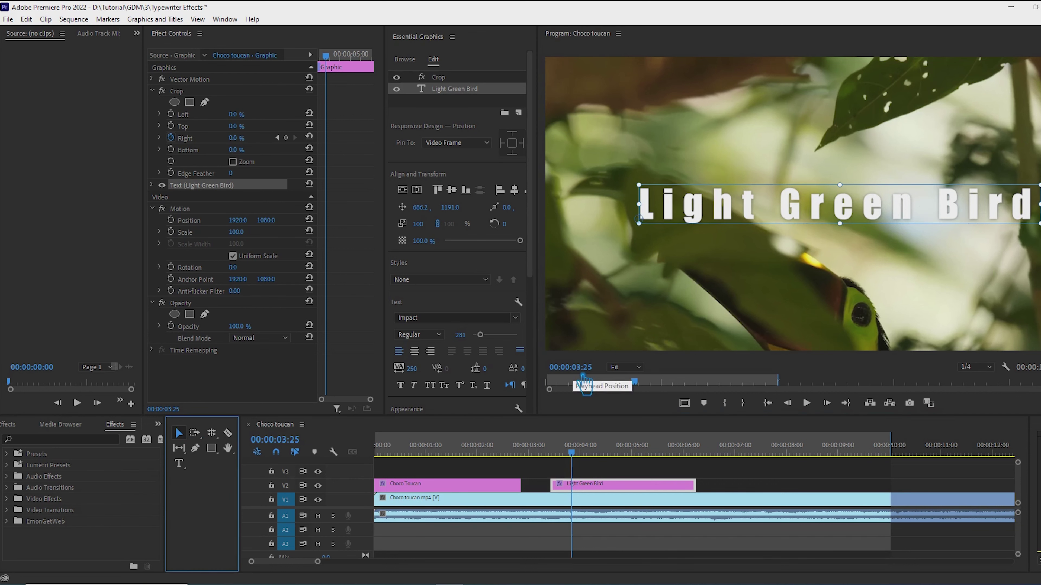
- Centre the Light Green Bird title vertically and horizontally in the frame
click(452, 190)
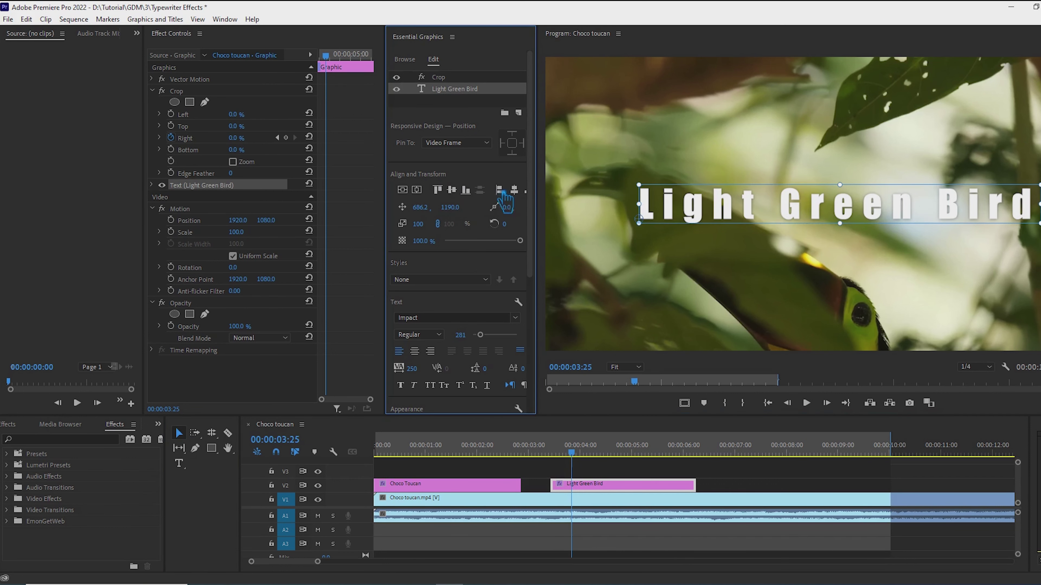
click(514, 189)
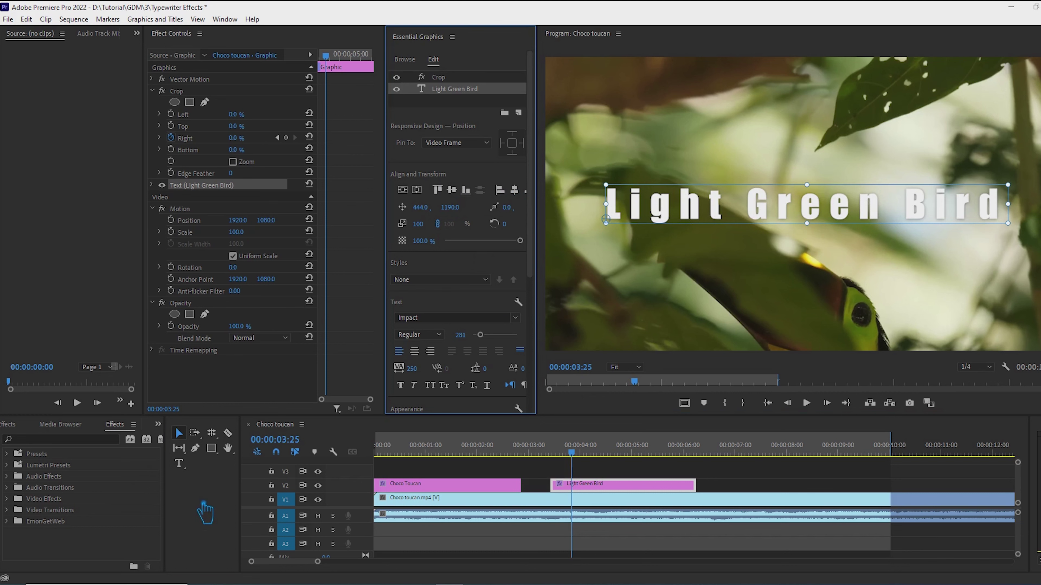
click(578, 463)
key(Left)
key(Left)
mouse_move(578, 459)
mouse_down()
mouse_move(620, 459)
mouse_move(585, 459)
mouse_up()
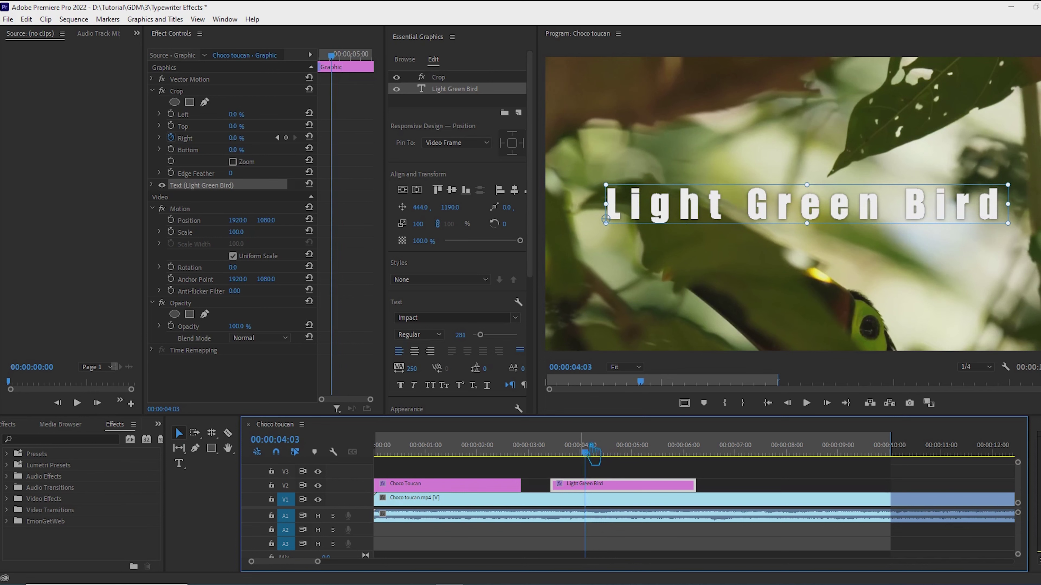
- Browse the graphics templates and drag Film Presents onto V2 over the title
click(410, 62)
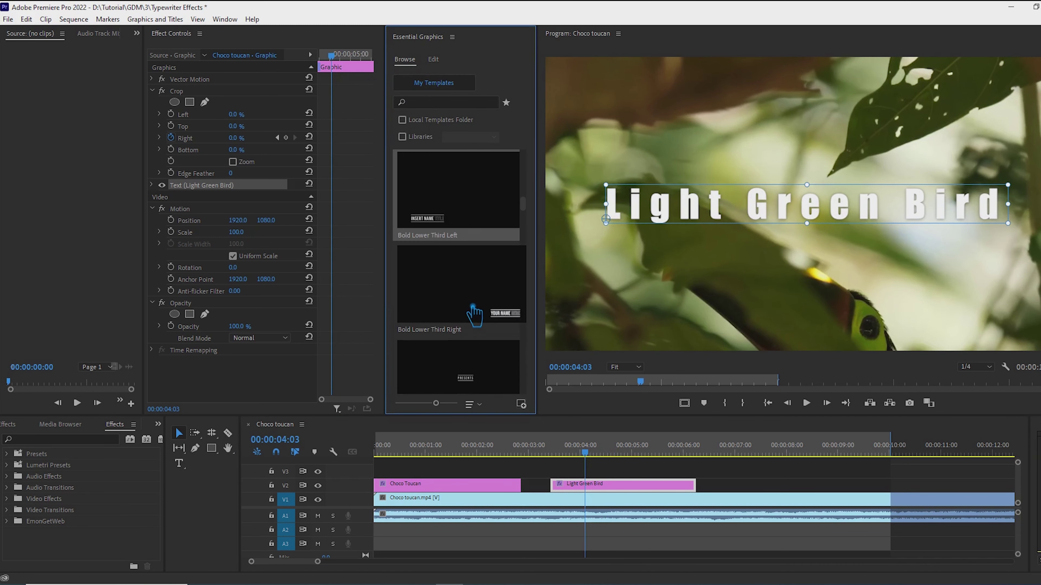
scroll(473, 316, down, 3)
scroll(473, 316, down, 2)
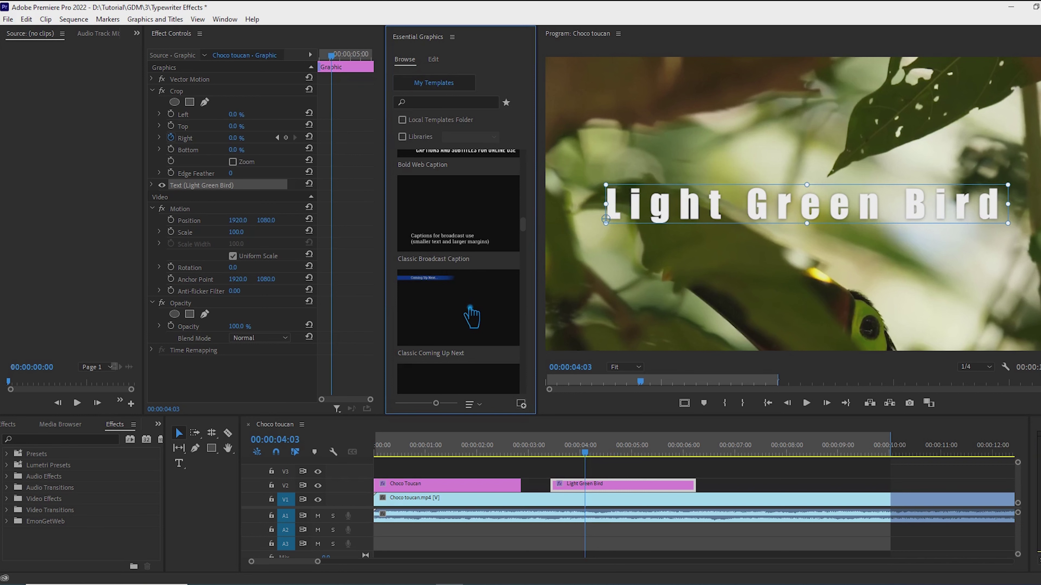
scroll(472, 317, down, 2)
scroll(473, 316, down, 3)
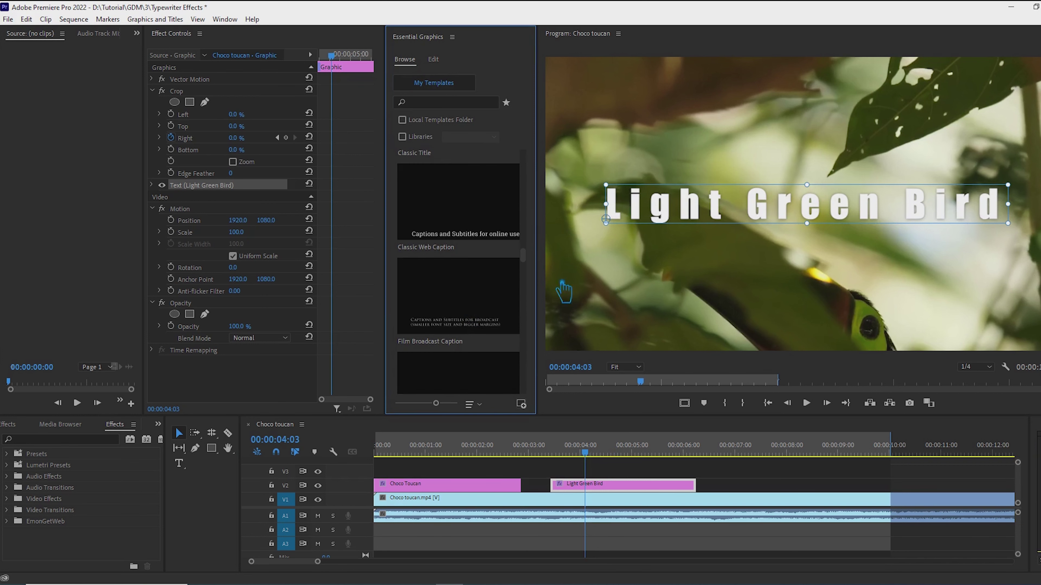
double_click(779, 222)
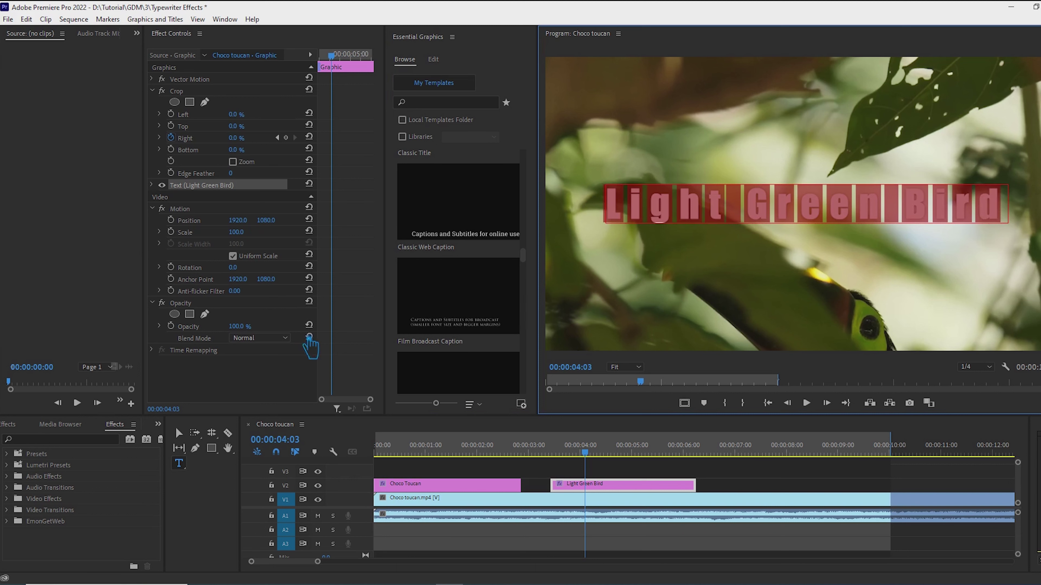
click(180, 434)
scroll(472, 303, down, 2)
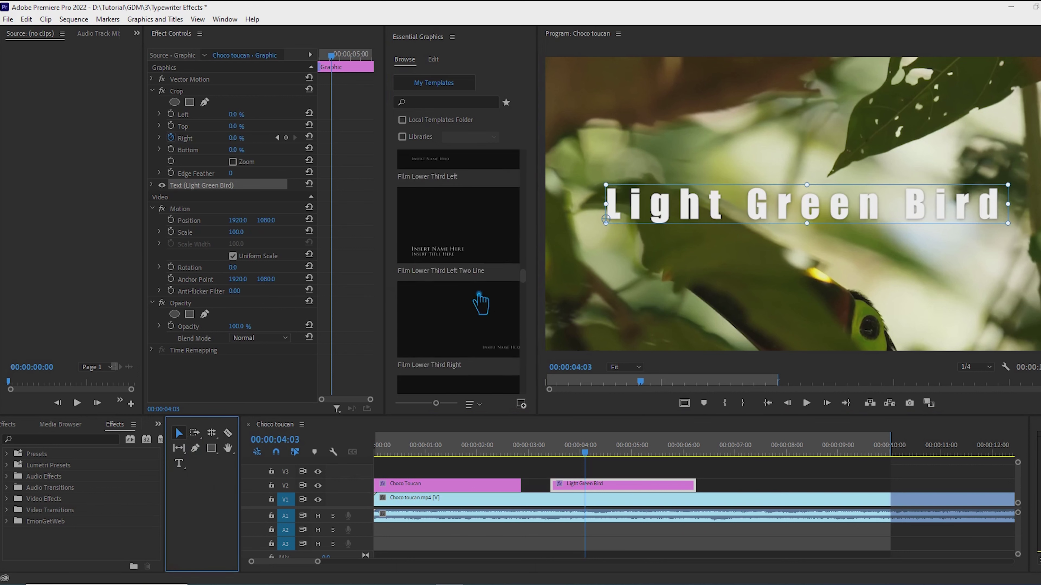
click(478, 199)
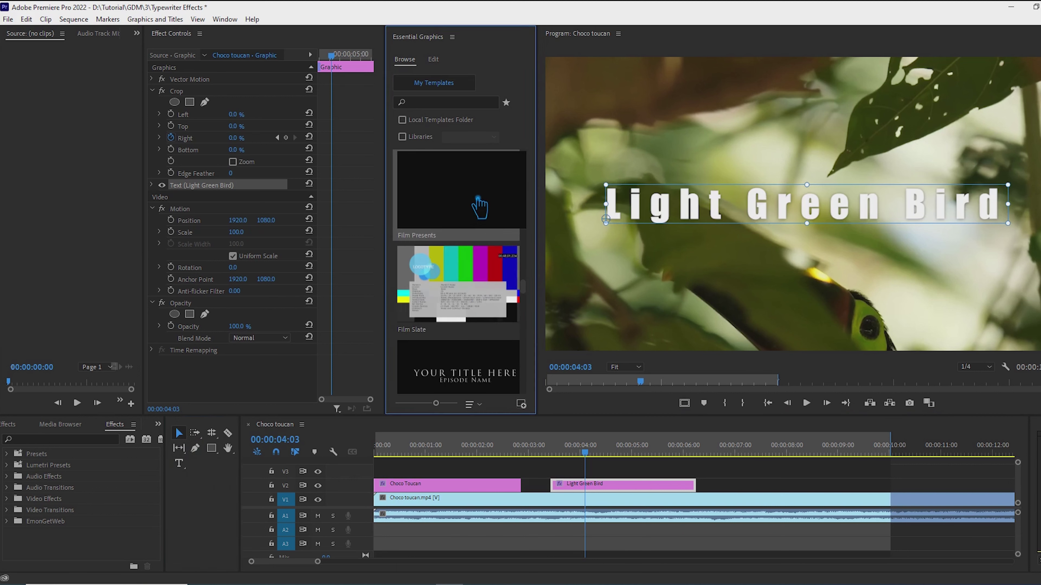
drag(478, 199, 566, 492)
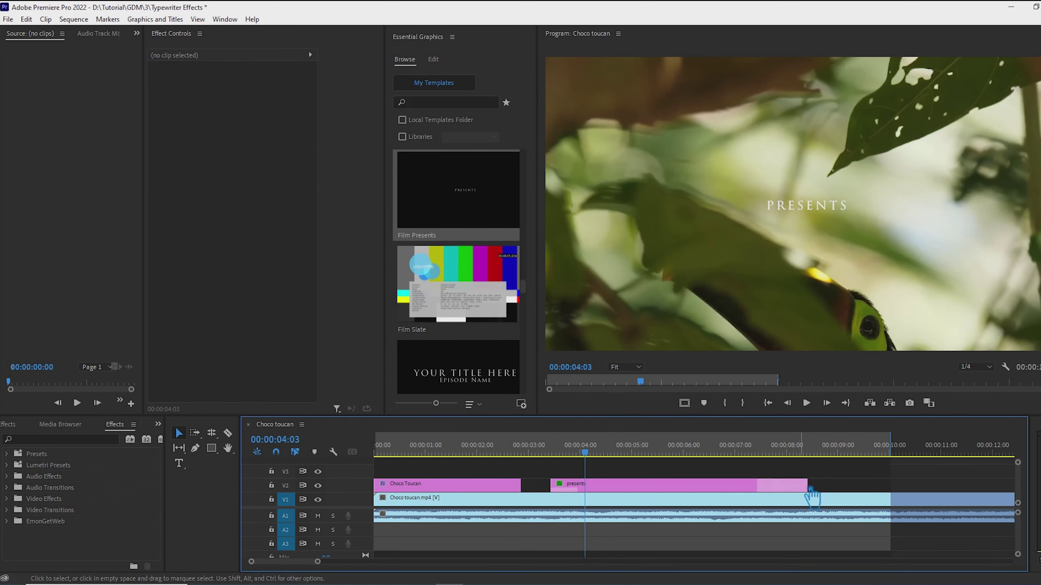
- Shorten the Film Presents clip's end and select its PRESENTS text for editing
drag(818, 490, 767, 494)
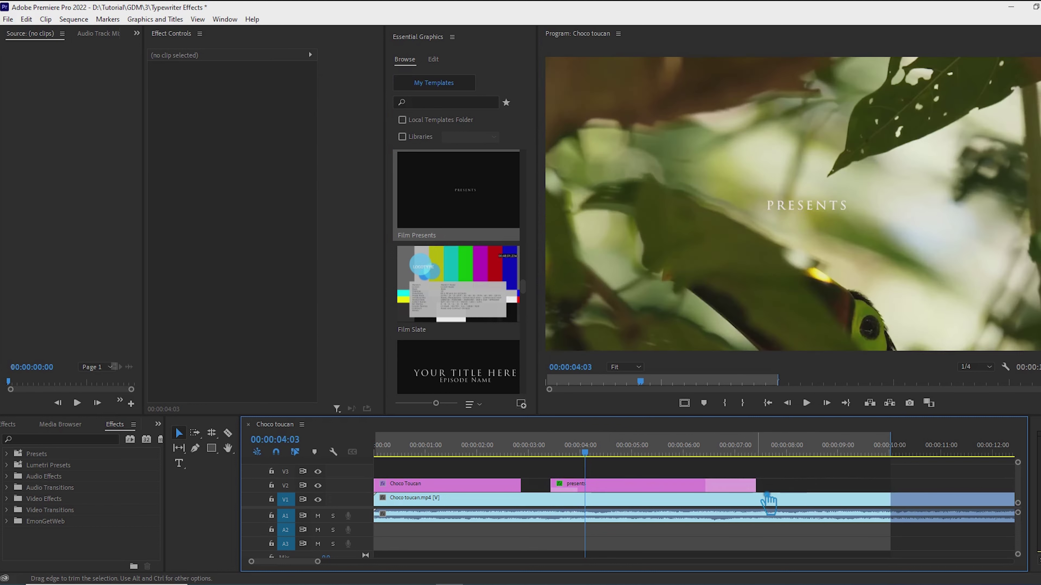
click(179, 463)
click(806, 214)
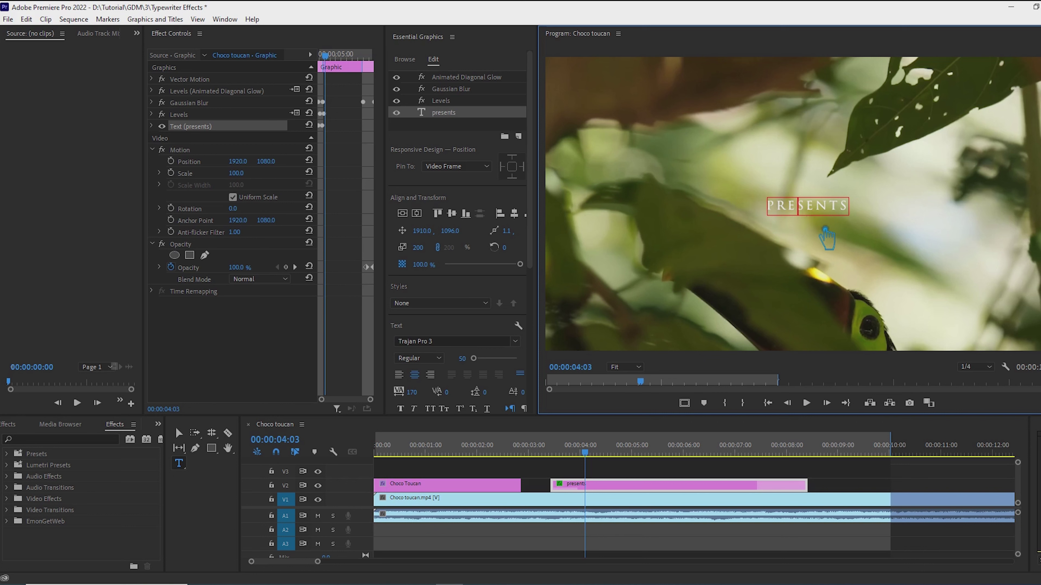
- Change the PRESENTS text font from Trajan Pro 3 to Impact
key(ctrl+a)
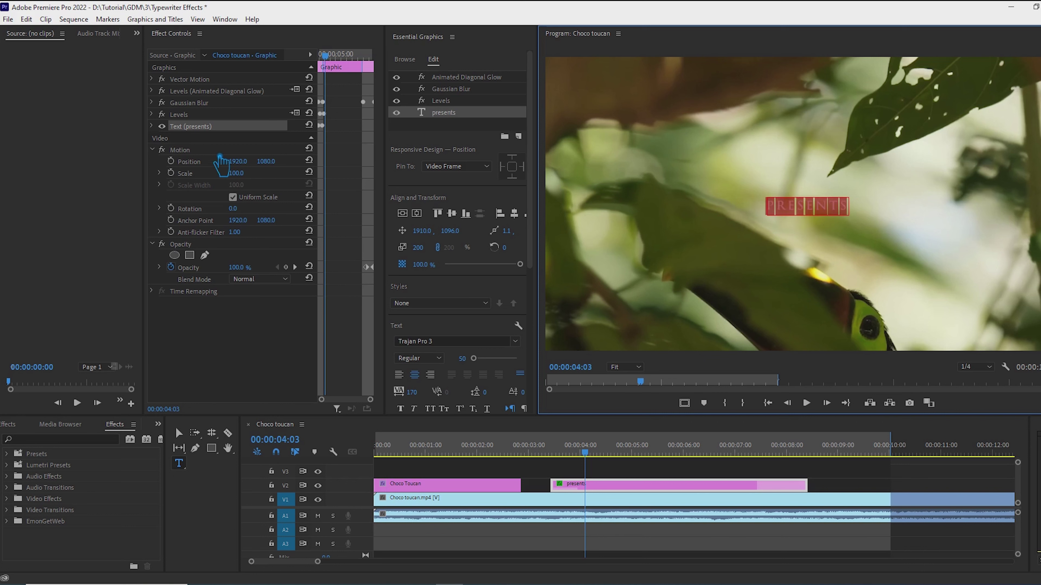
click(452, 343)
text(im)
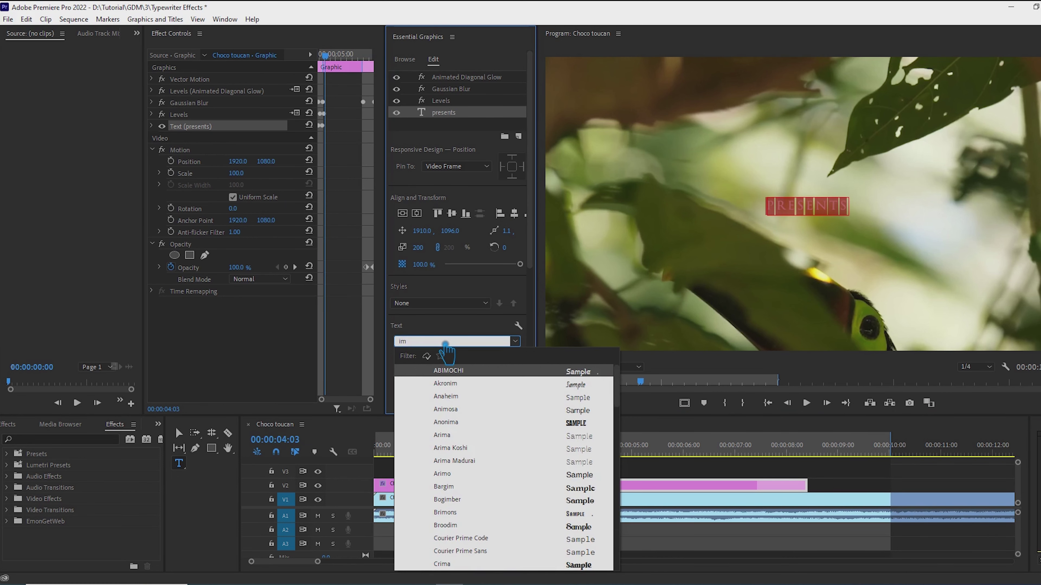
text(pact)
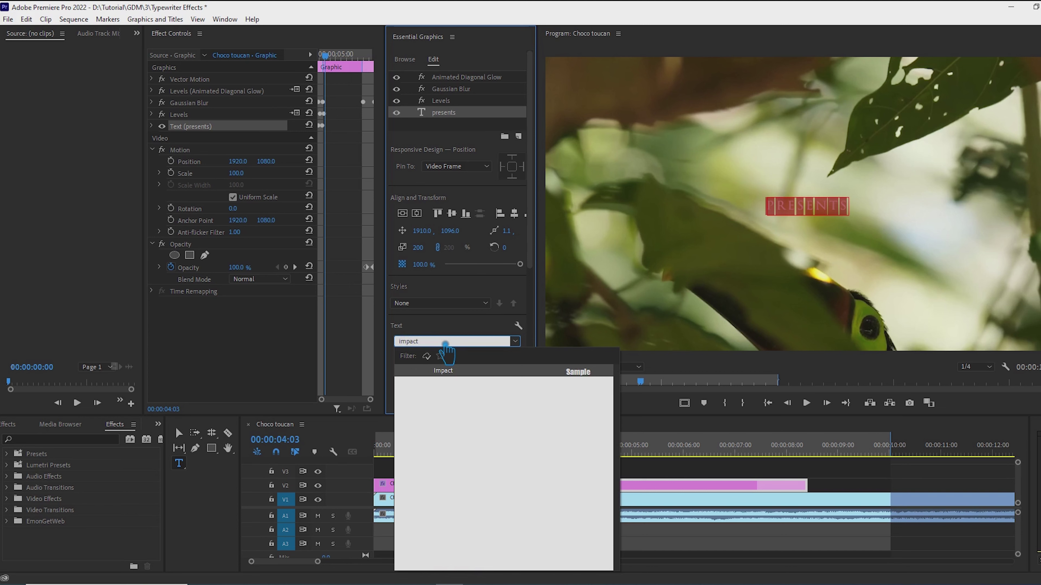
key(Return)
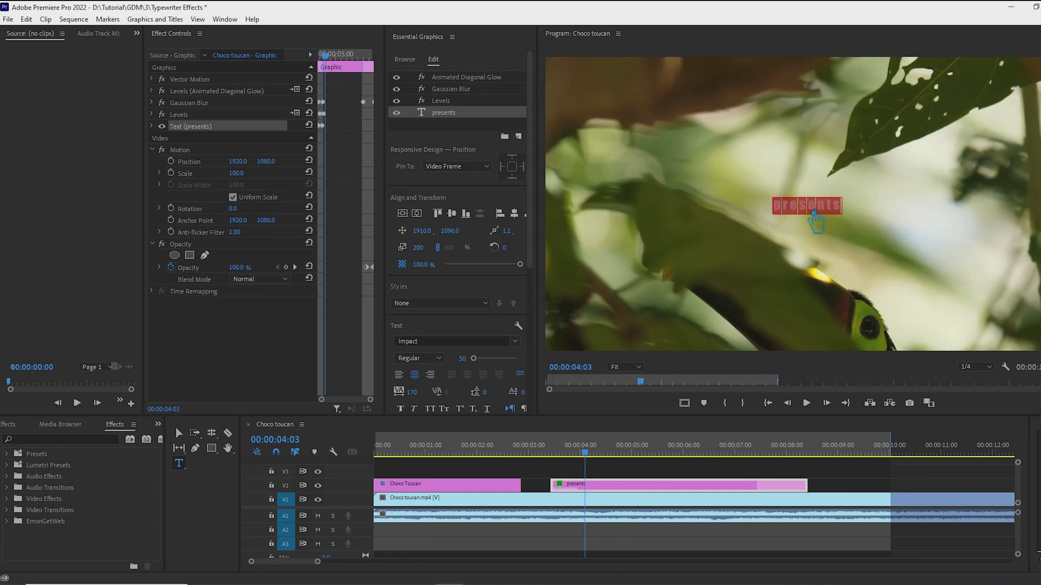
- Replace the word 'presents' with 'Light Green Birds'
click(814, 212)
double_click(813, 212)
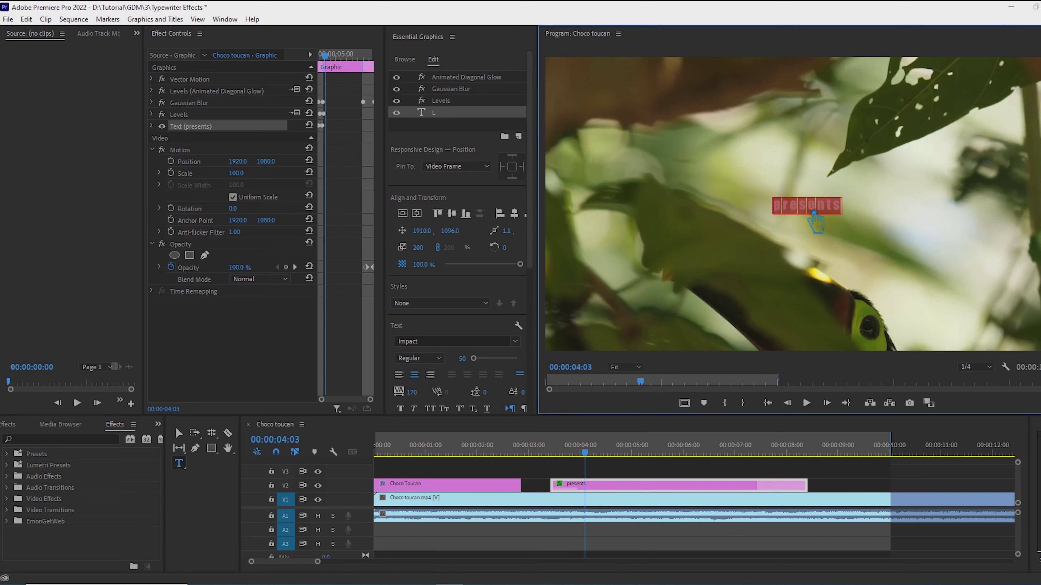
text(Light Green)
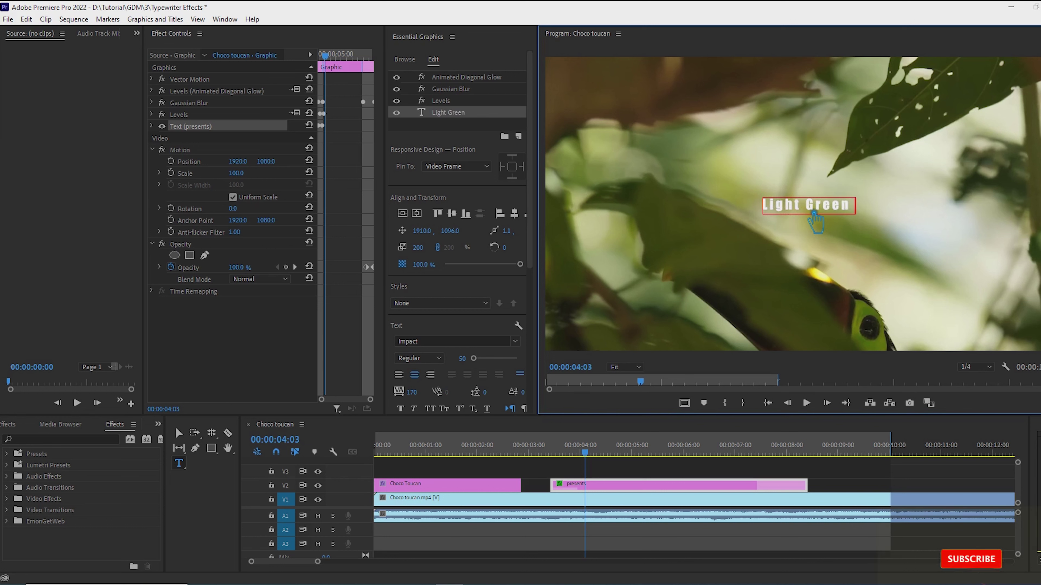
text( Birds)
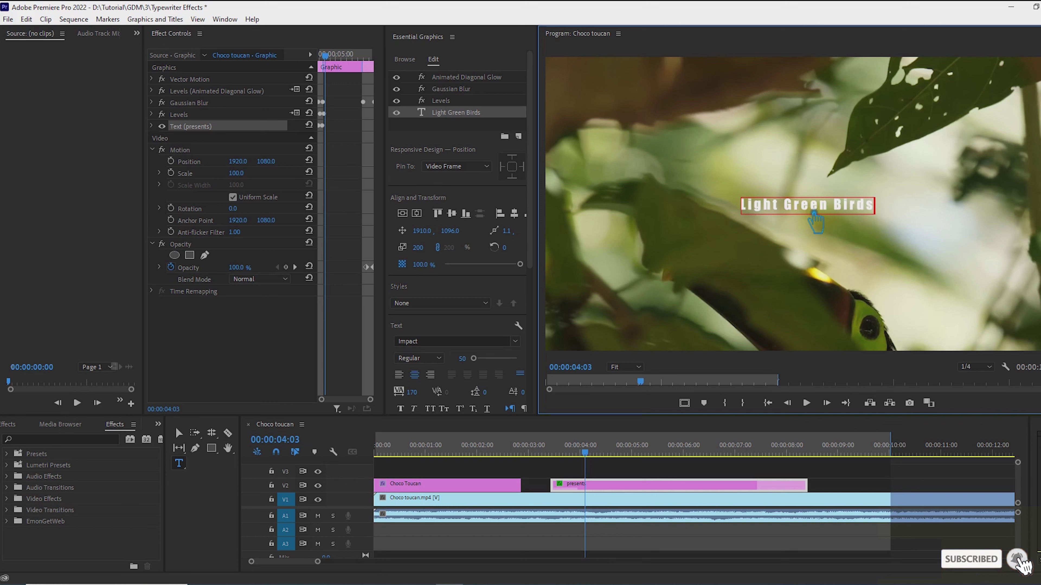
click(179, 433)
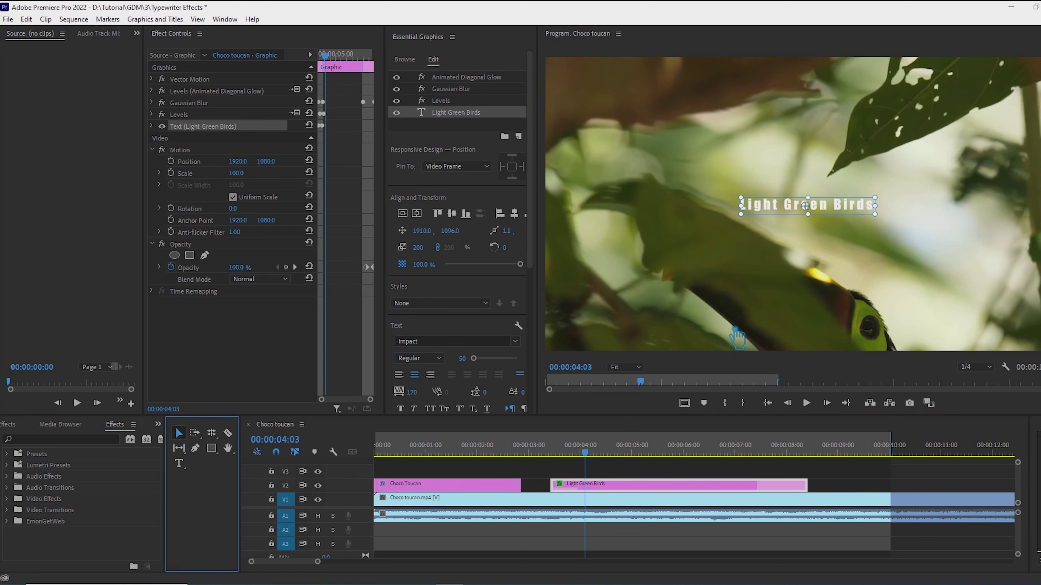
- Insert 'and Dark Mixed' after Green, capitalising the M in Mixed
click(179, 464)
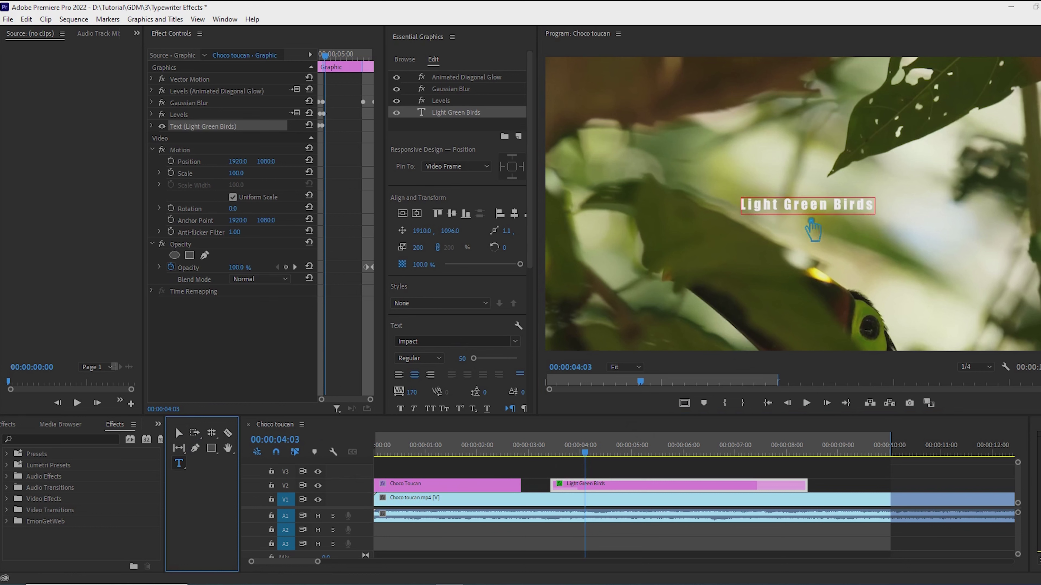
click(835, 210)
text(and )
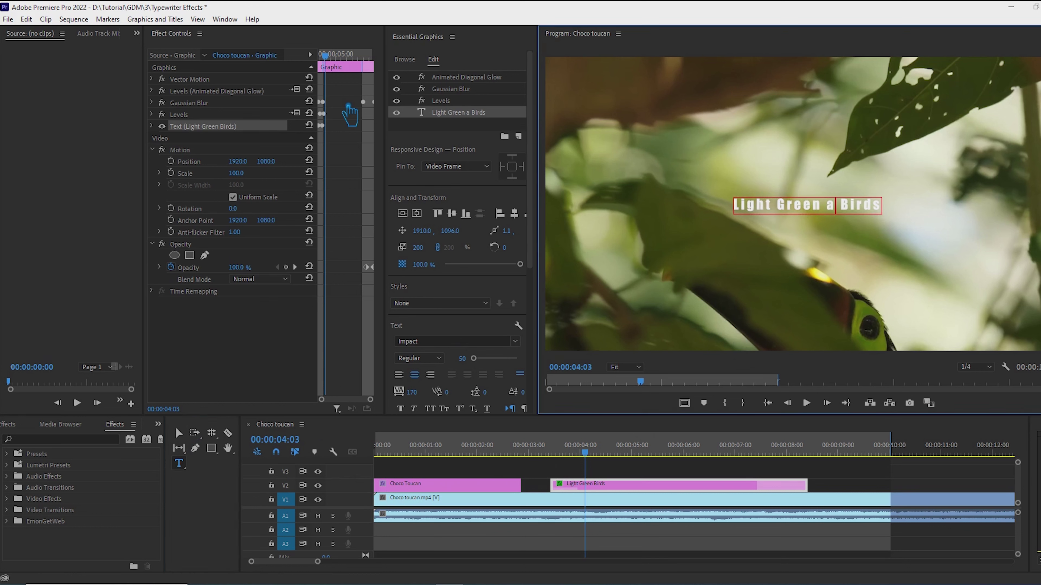
text(Dark )
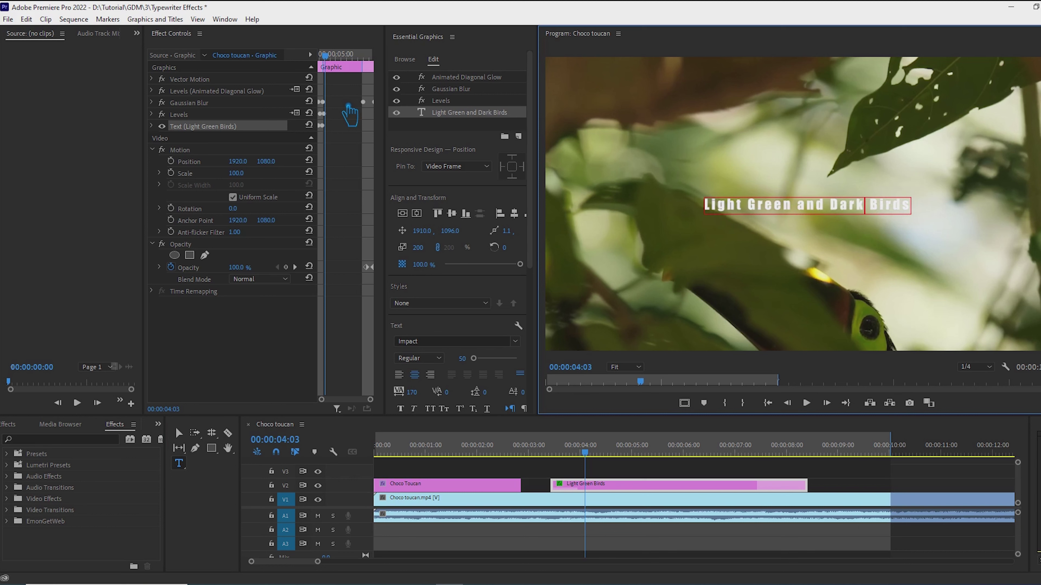
text(mix ed)
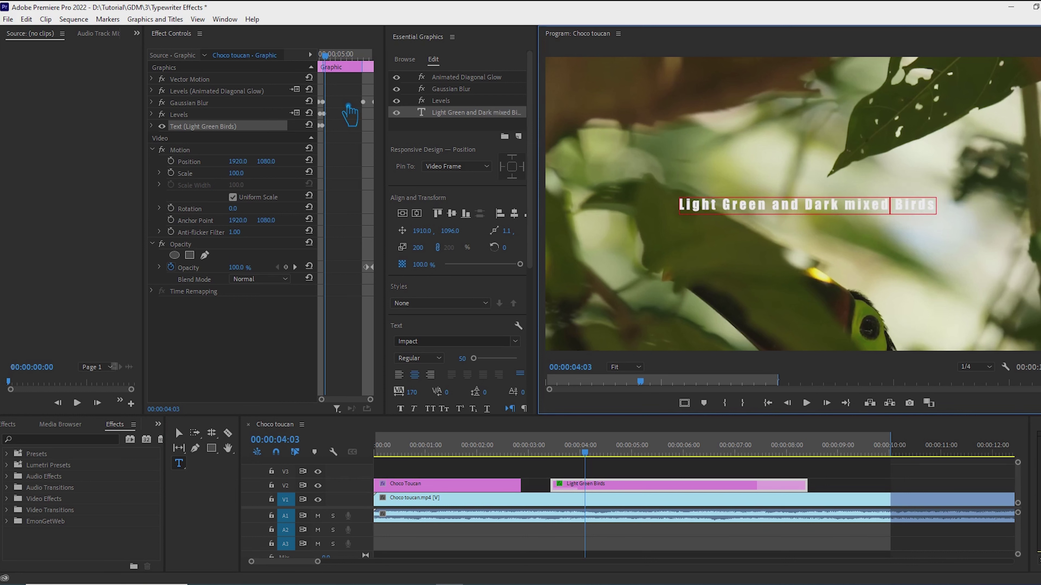
drag(858, 210, 844, 208)
text(ZM)
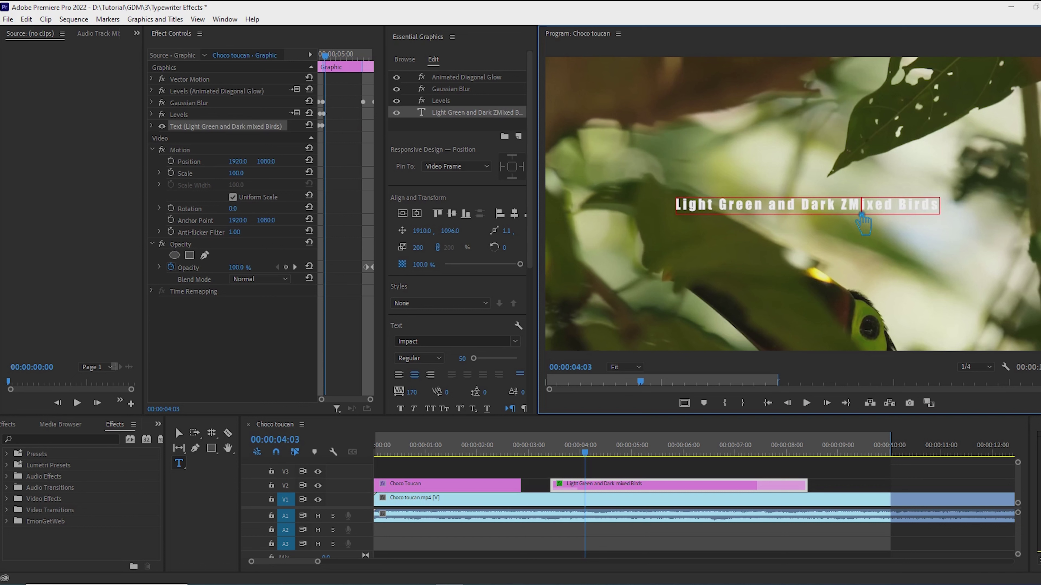
key(BackSpace)
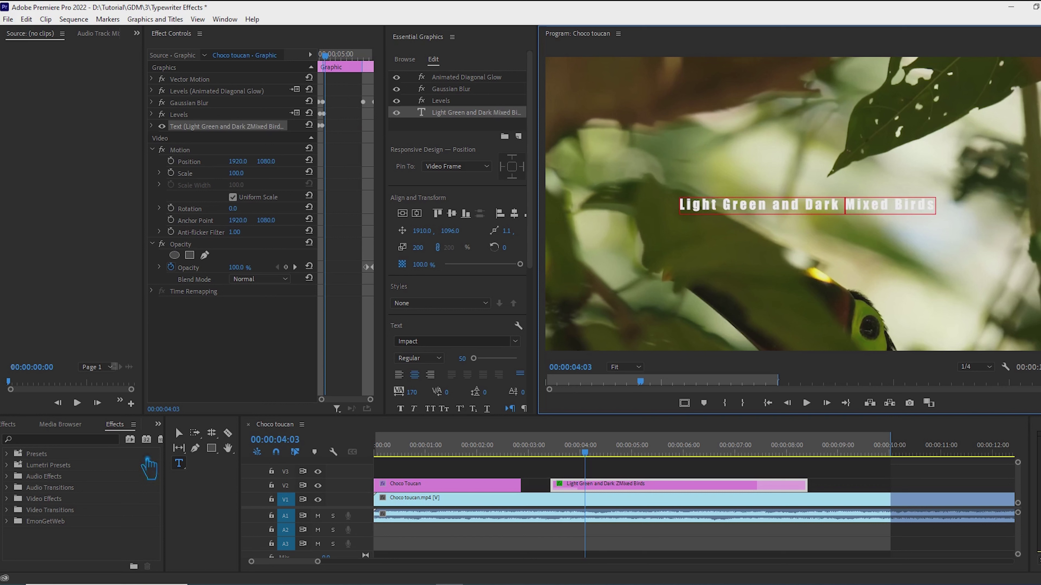
click(180, 433)
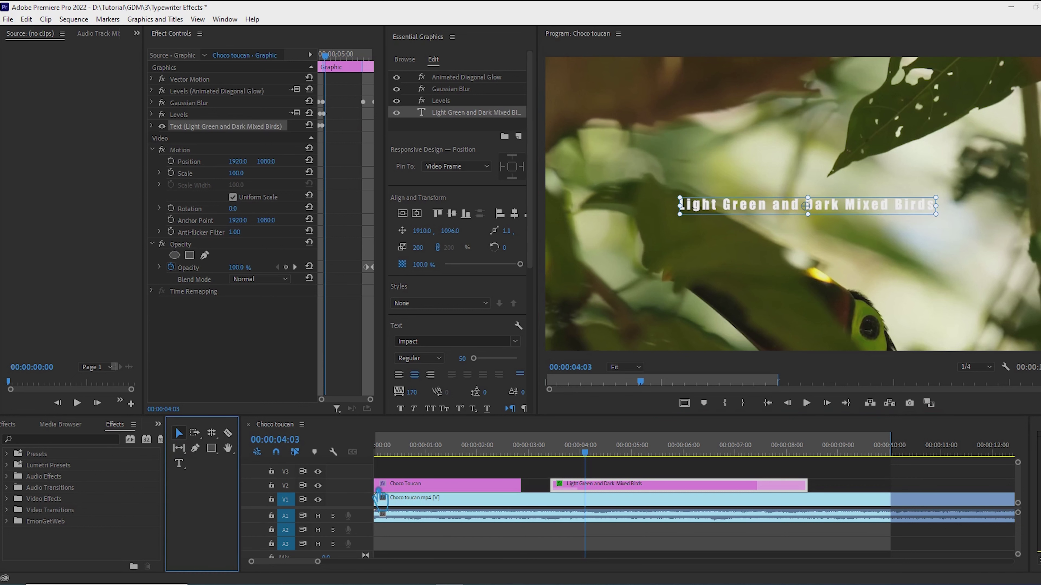
- Extend the title clip's end by five frames and play the sequence from the start to preview it
mouse_move(585, 451)
mouse_down()
mouse_move(532, 451)
mouse_move(824, 466)
mouse_up()
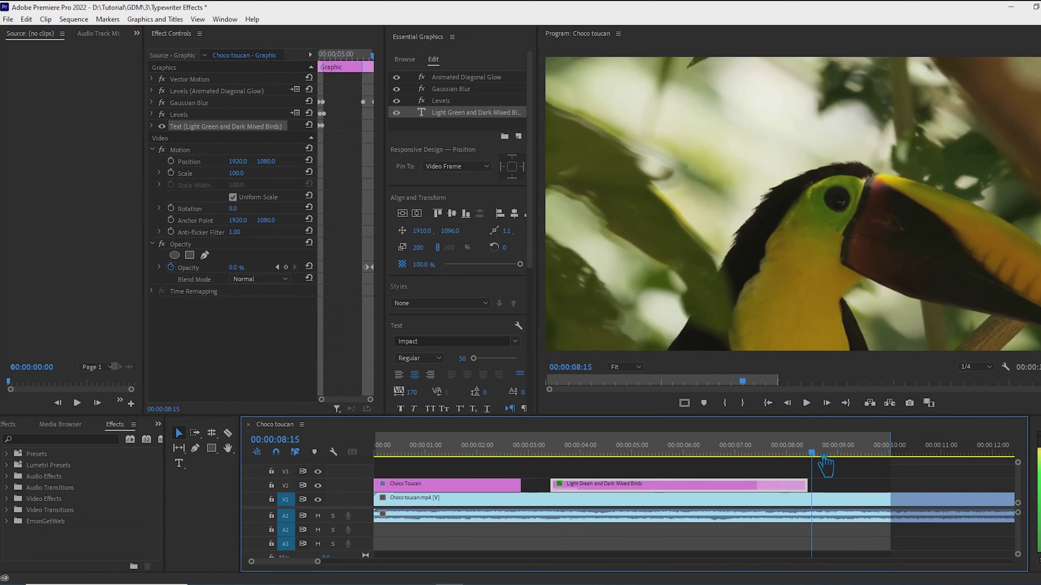
drag(807, 484, 825, 492)
key(Home)
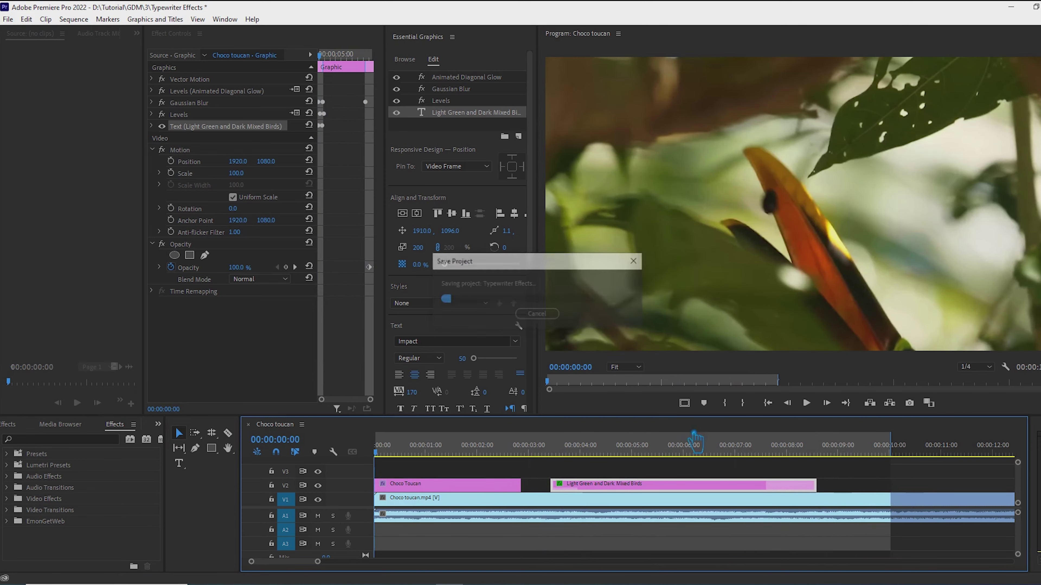
click(807, 405)
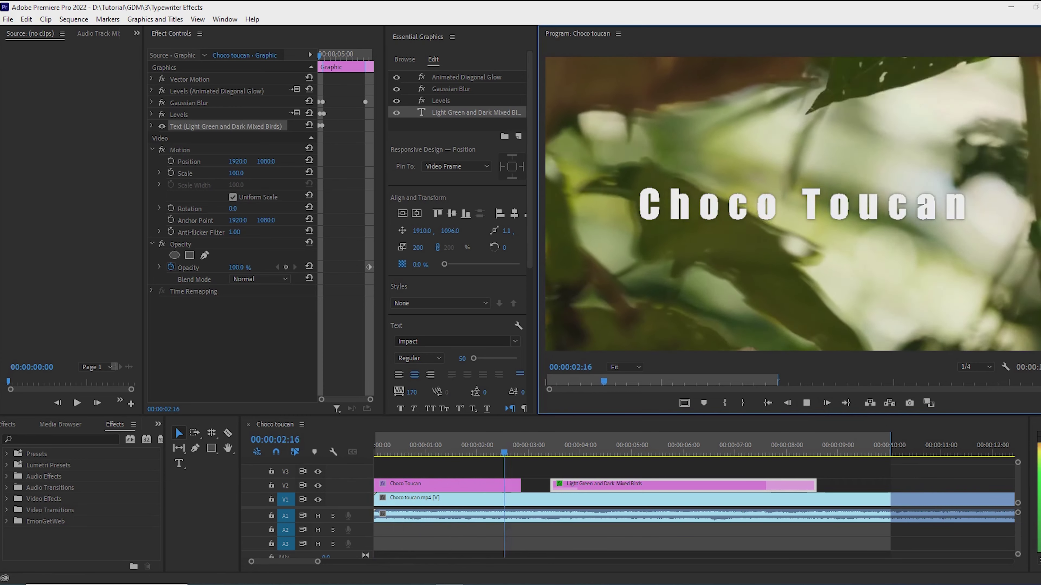
key(space)
click(179, 463)
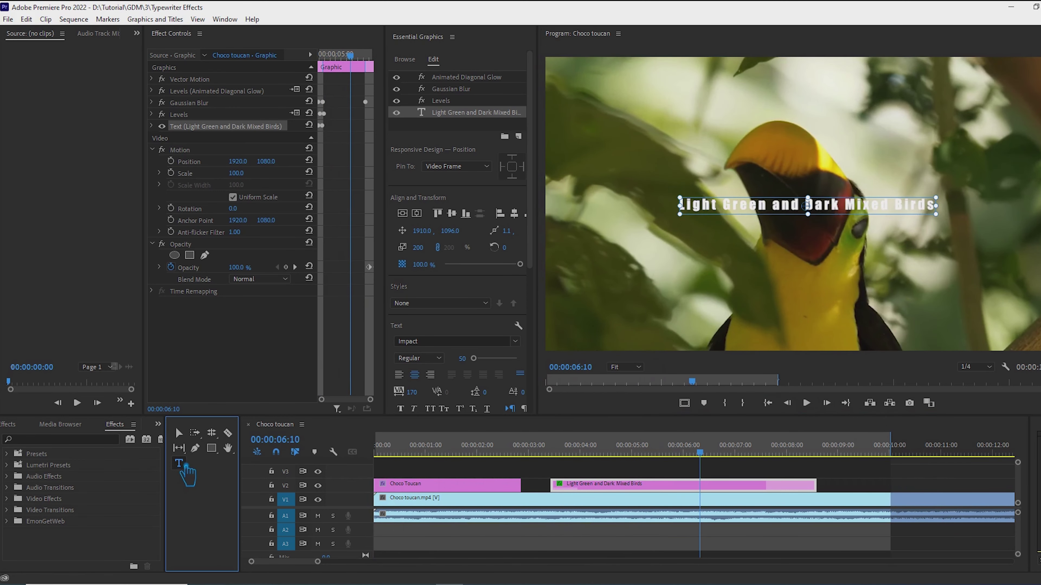
- Set the whole title's font size to 81 and save the project
click(778, 217)
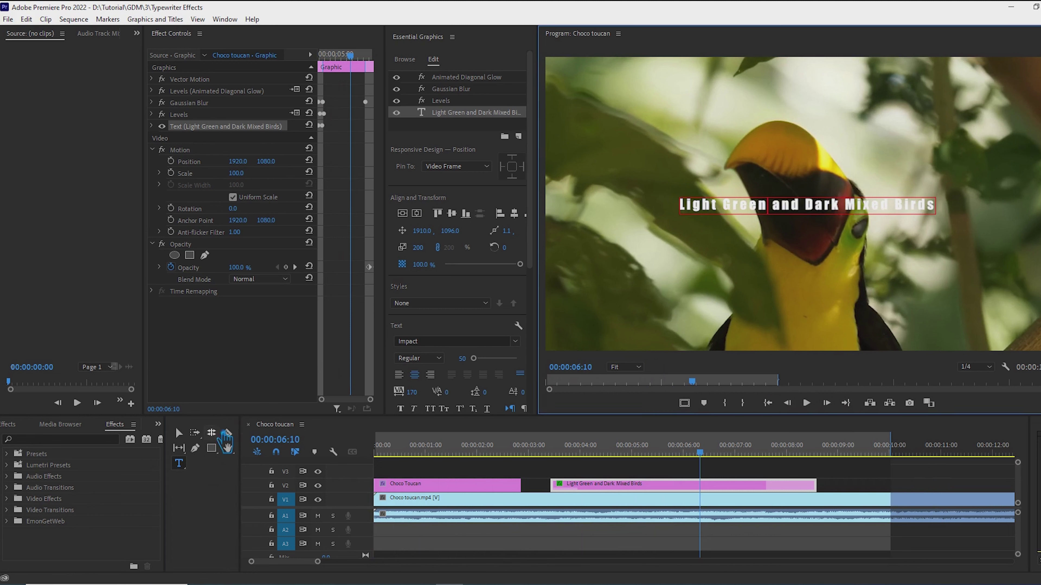
key(ctrl+a)
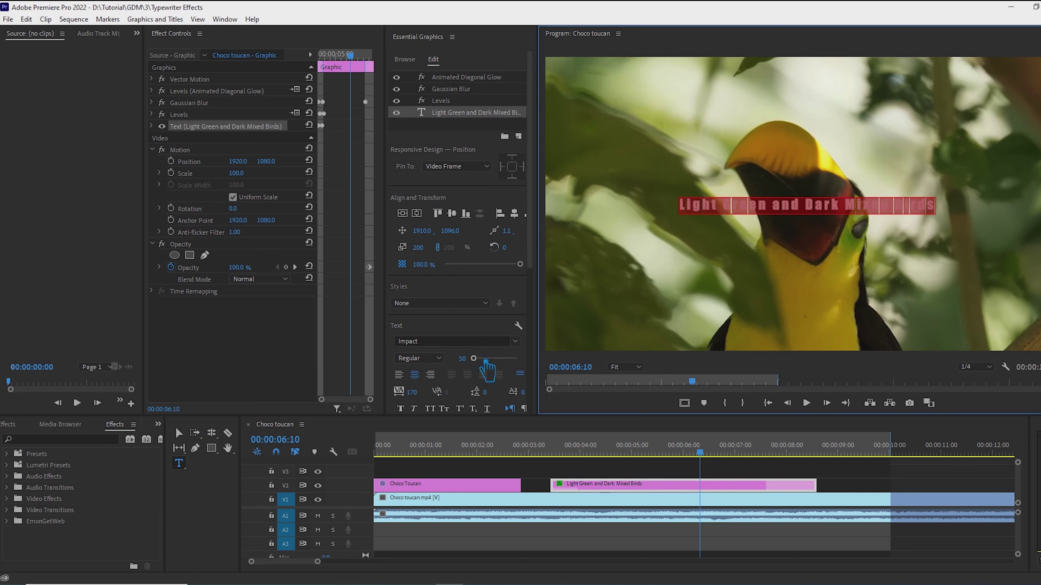
drag(484, 360, 485, 361)
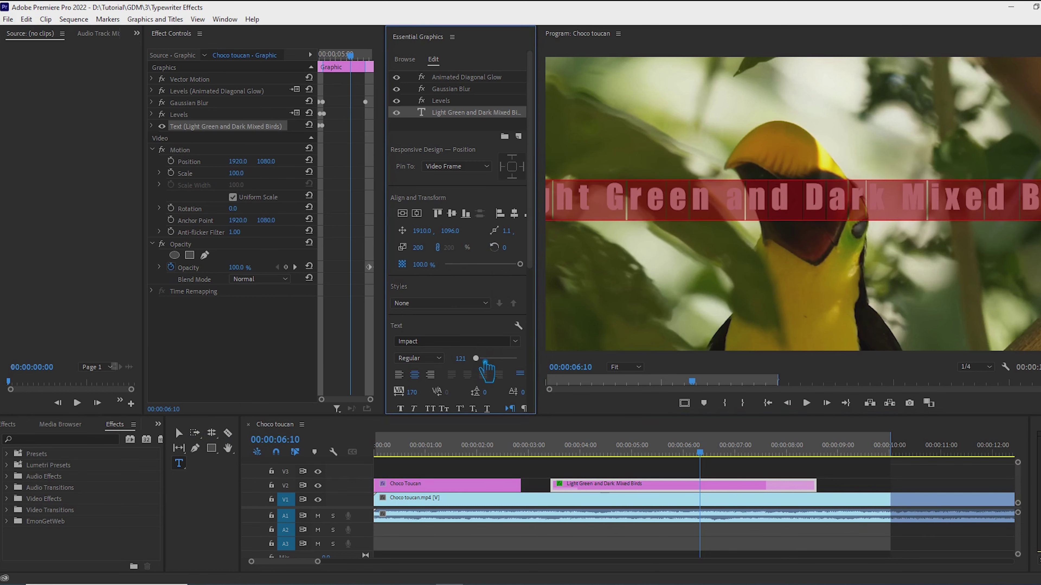
drag(484, 363, 484, 363)
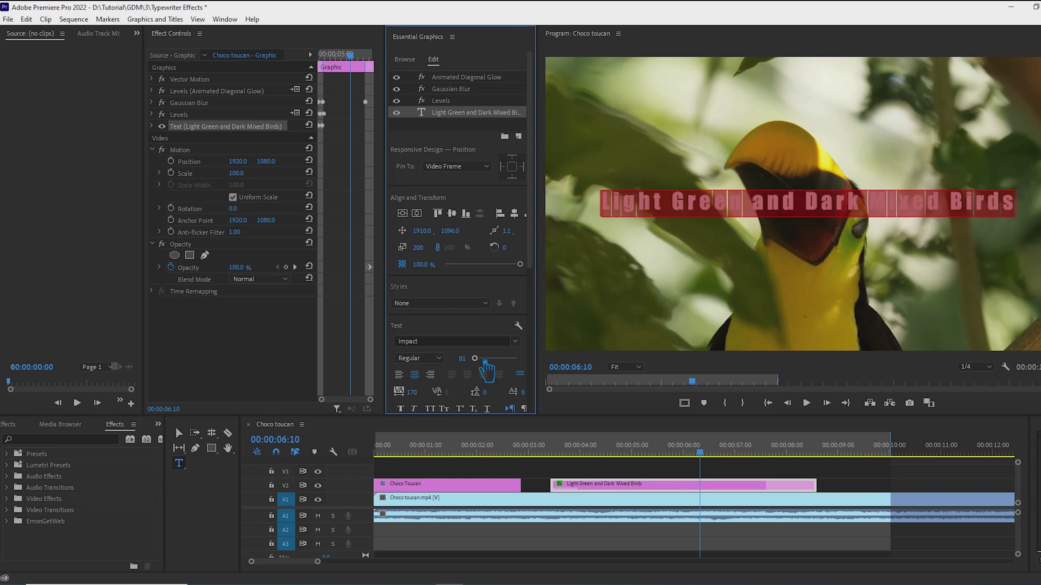
click(178, 433)
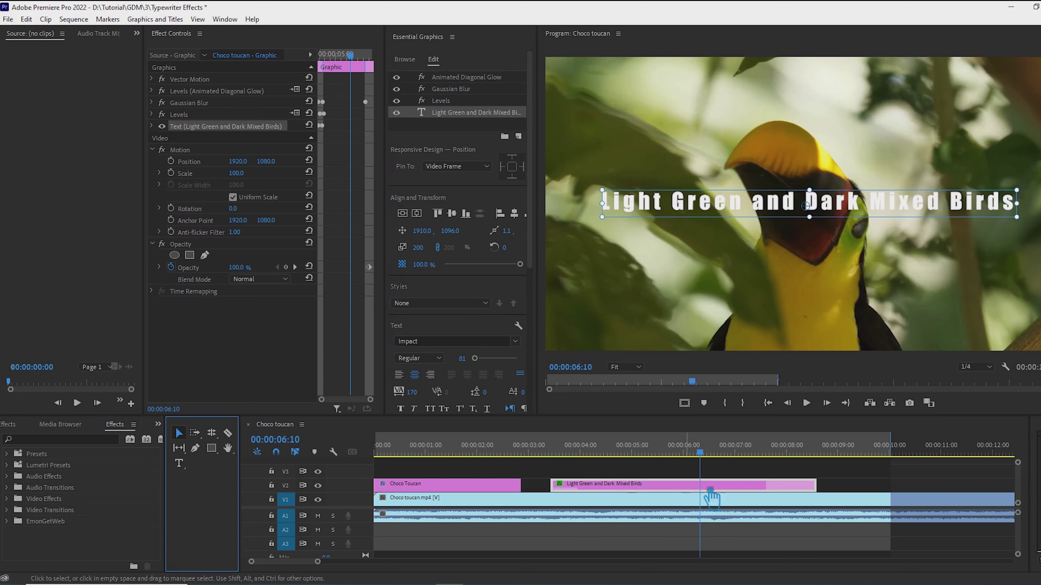
key(ctrl+s)
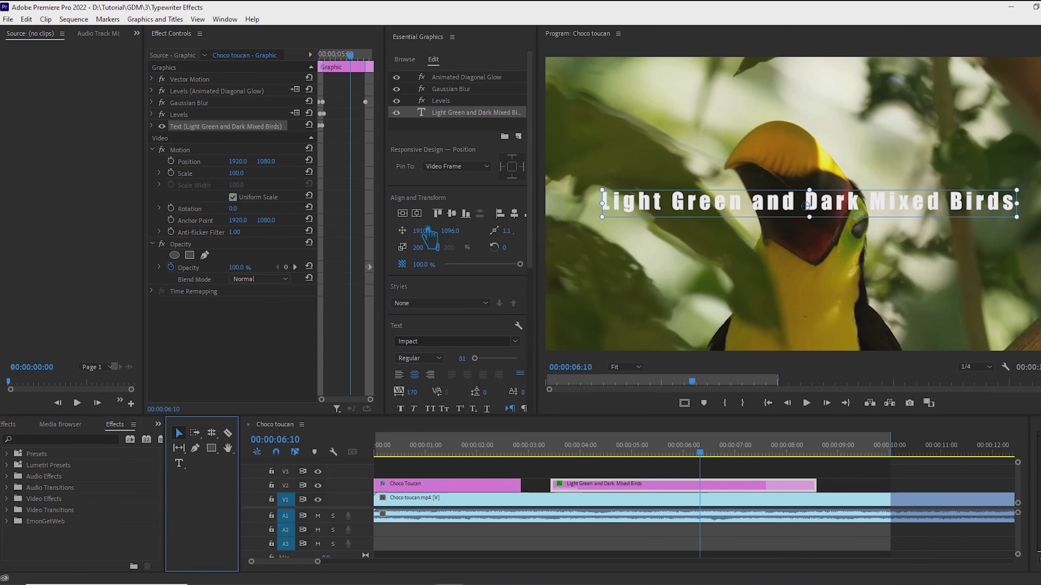
- Move the title left to position 1891.4, 1099.6 so it sits centred
drag(428, 234, 414, 215)
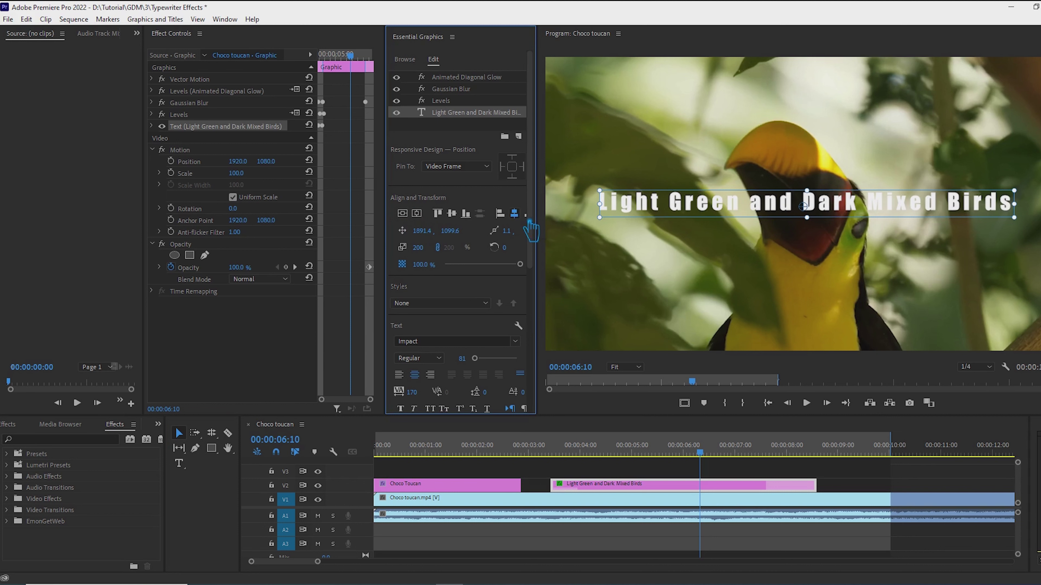
click(206, 509)
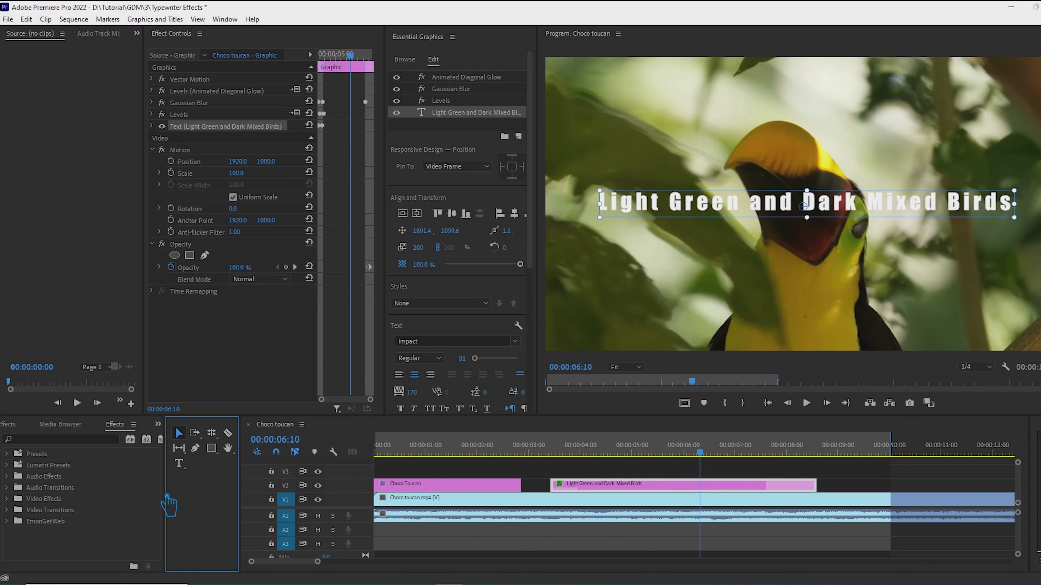
click(910, 486)
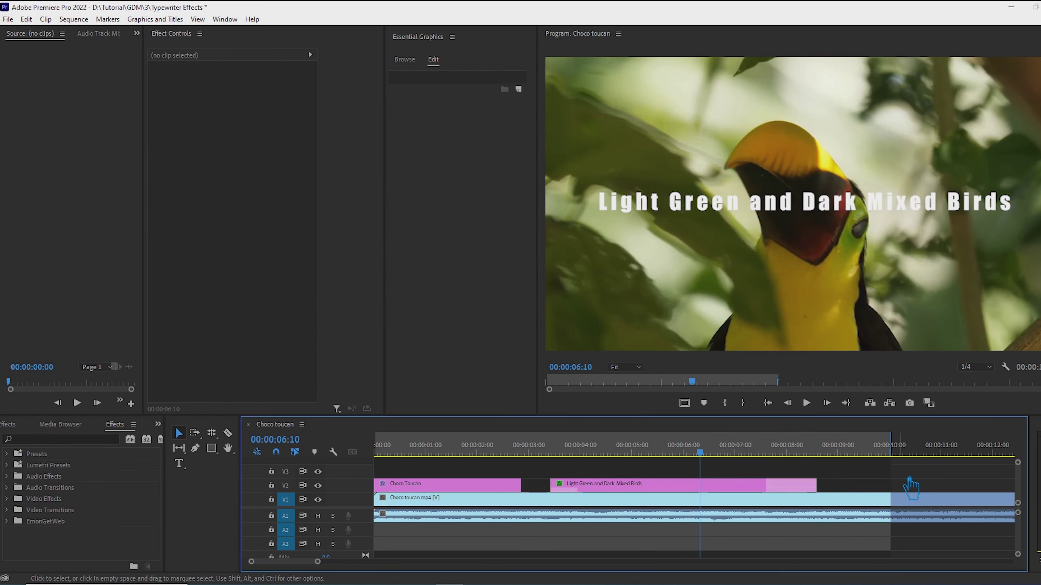
- Save with Ctrl+S and replay the sequence from the beginning to review the centred title
key(ctrl+s)
click(806, 403)
click(750, 467)
key(Home)
key(ctrl+s)
click(806, 403)
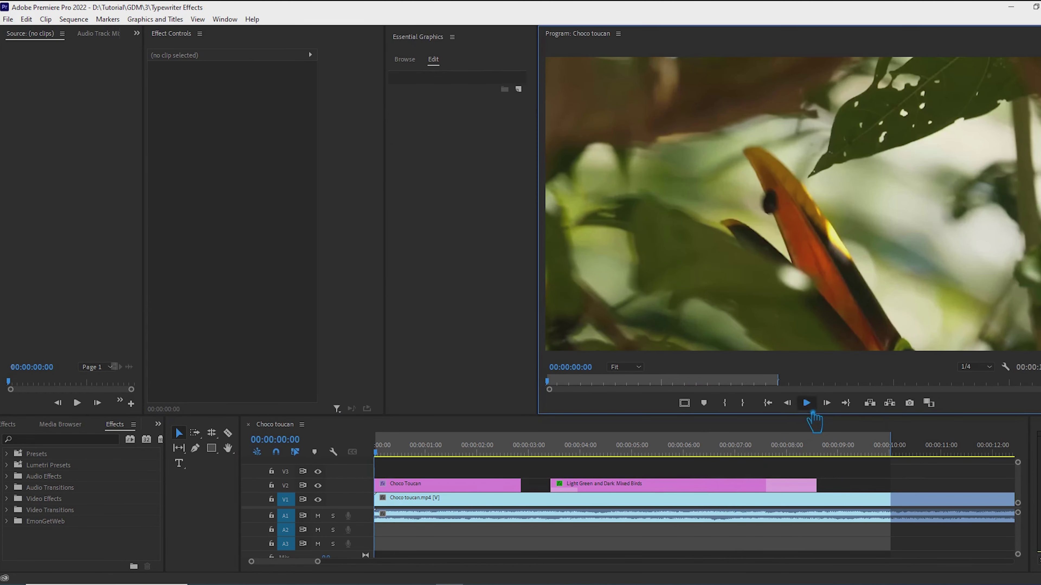